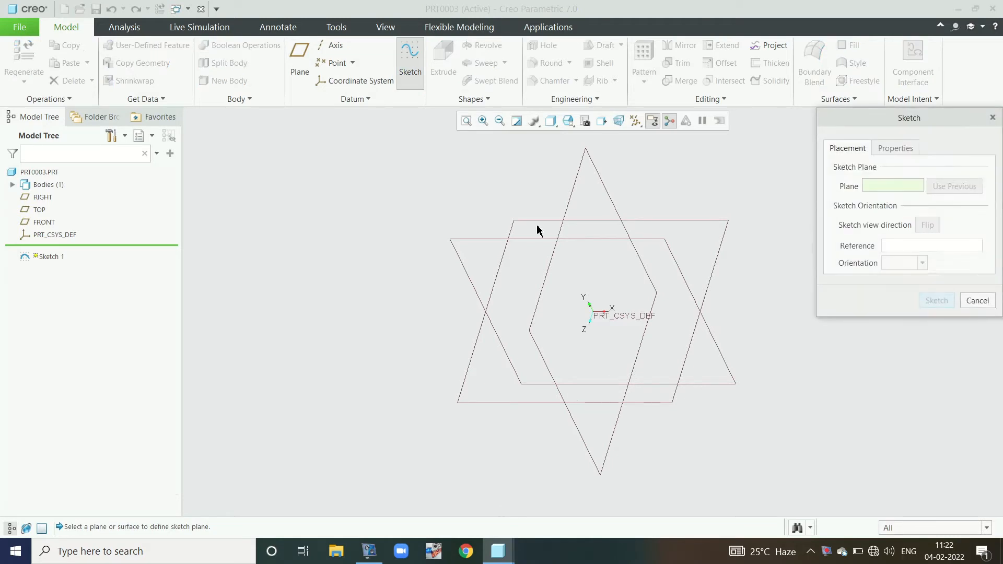
# Start a sketch on the TOP datum plane and draw a circle about 459 in diameter centred on the origin.
pyautogui.click(537, 222)
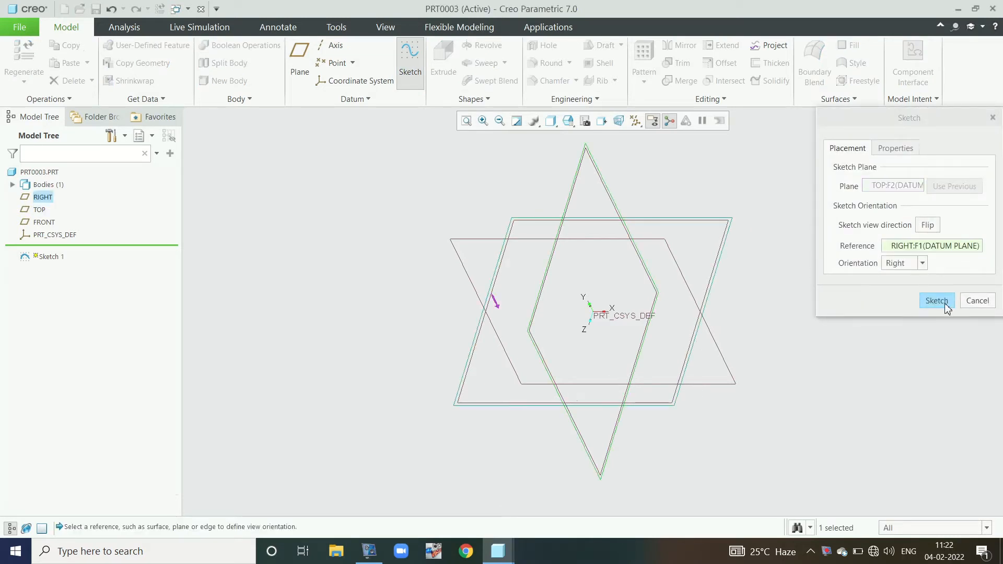
pyautogui.click(937, 301)
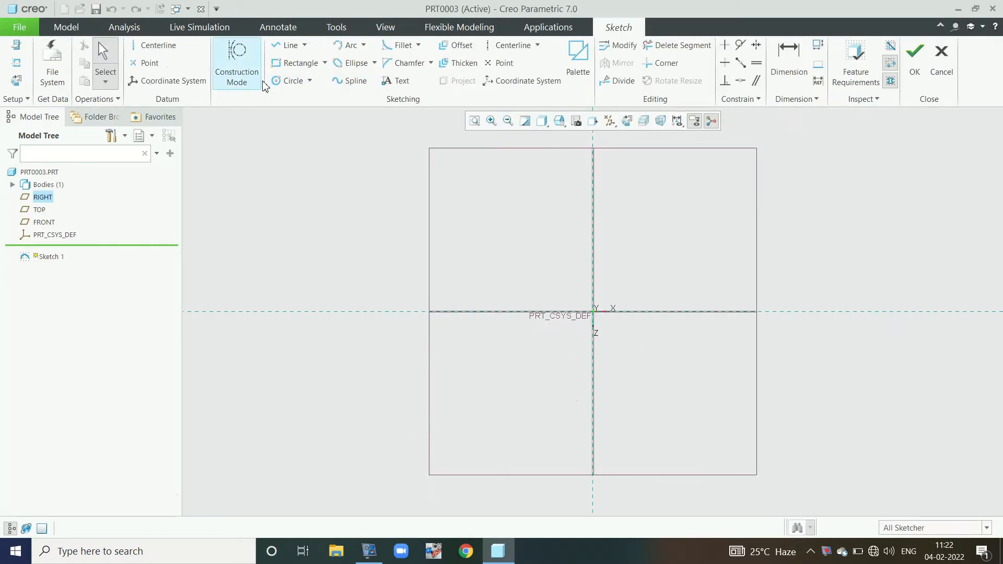
pyautogui.click(287, 81)
pyautogui.click(593, 312)
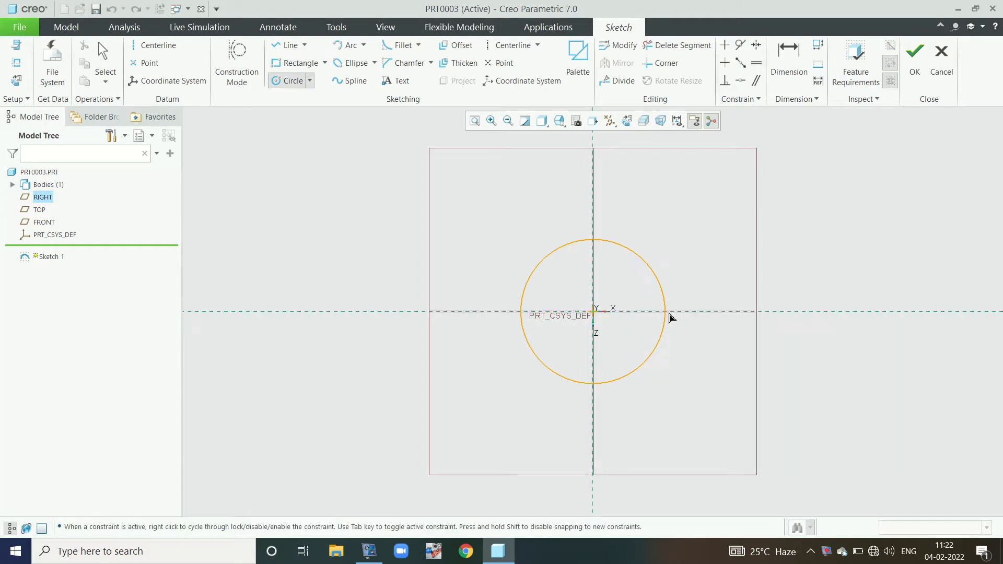
pyautogui.click(741, 340)
pyautogui.middleClick(658, 261)
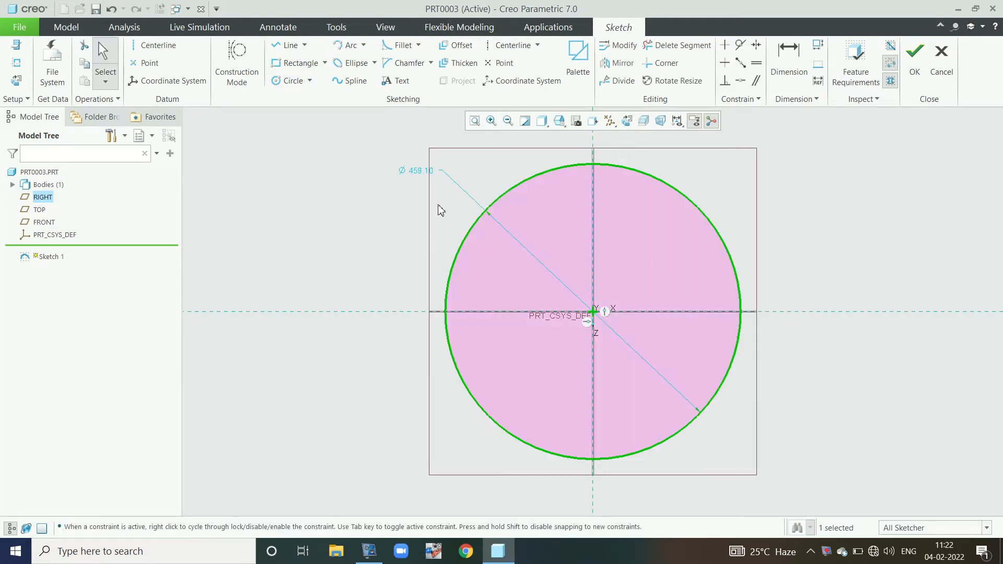
# Set the circle's diameter to 150 and finish the sketch.
pyautogui.doubleClick(418, 174)
pyautogui.write('150')
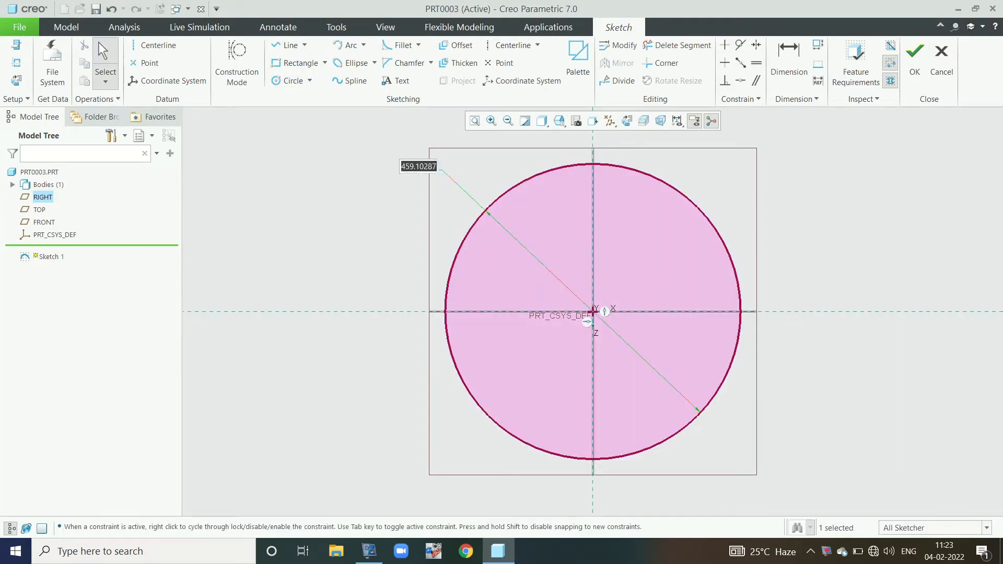
pyautogui.press('Return')
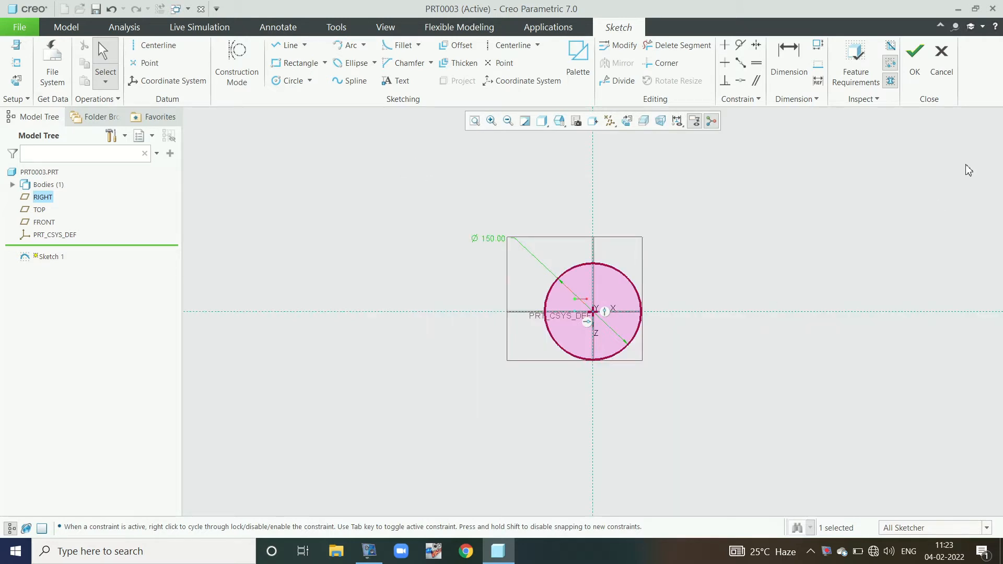
pyautogui.click(914, 56)
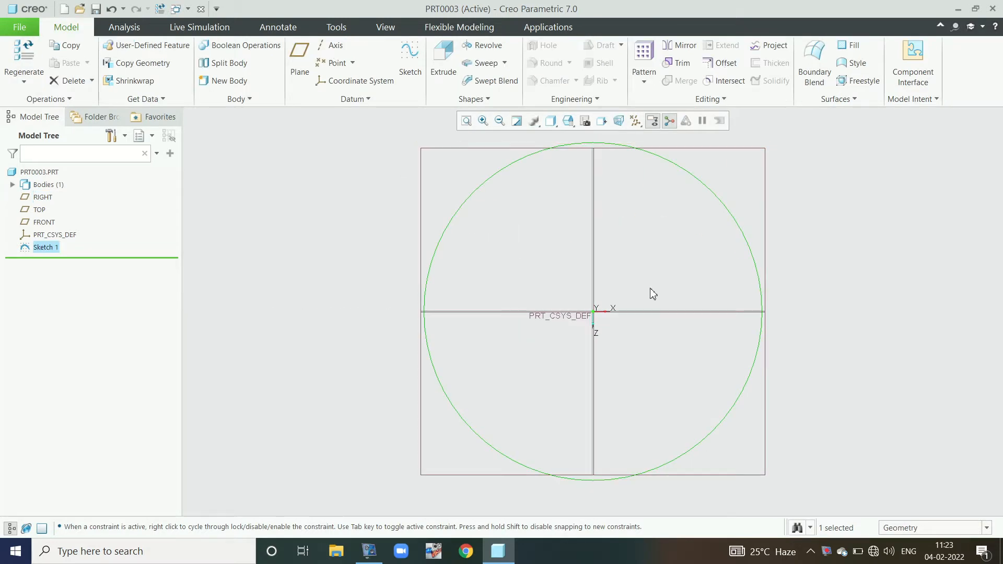
# Start a solid sweep with the circle as its trajectory and open the section sketch.
pyautogui.moveTo(651, 291); pyautogui.dragTo(657, 243, button='middle')
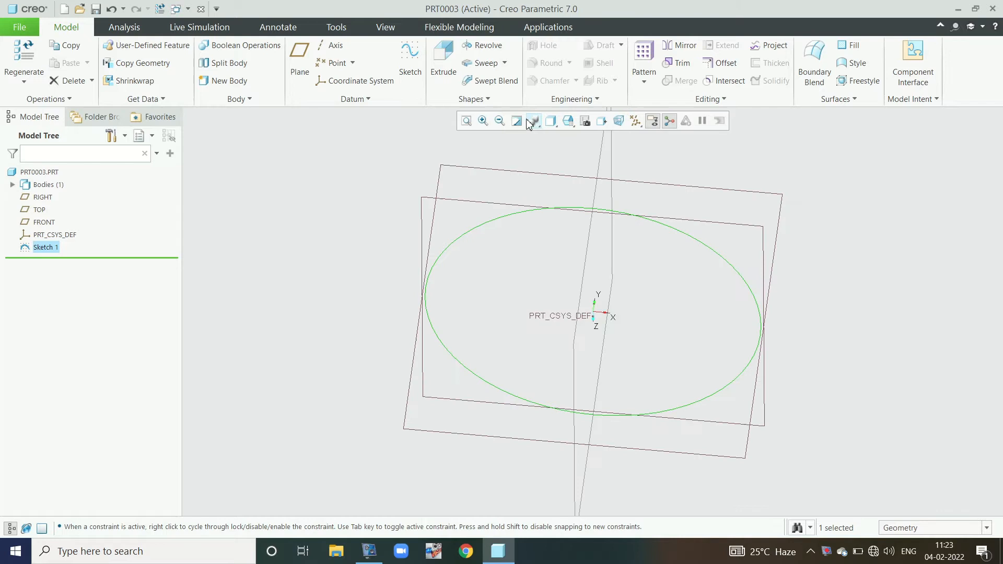
pyautogui.click(485, 63)
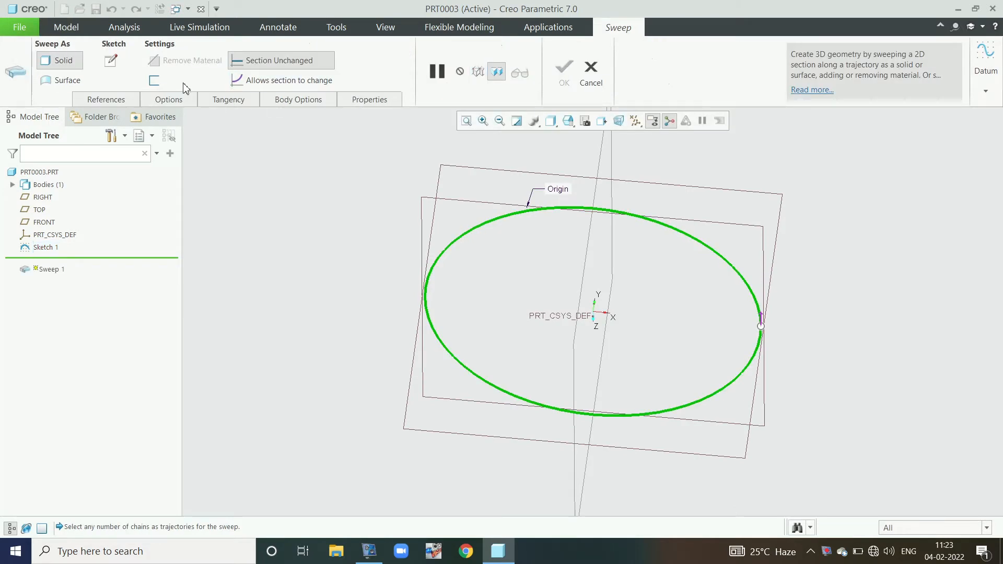
pyautogui.click(111, 60)
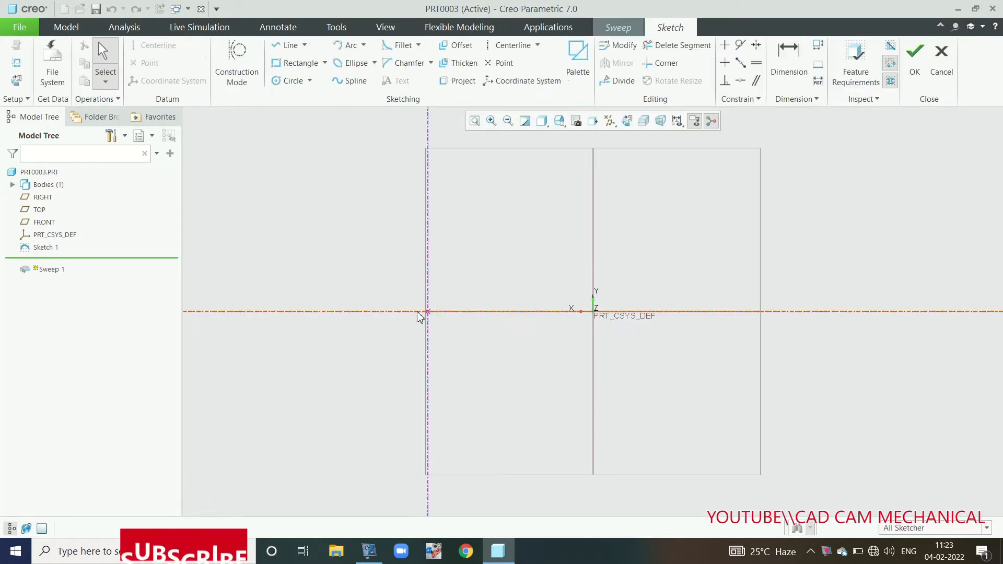
# Draw a vertical centerline about 51 inward from the trajectory start point and a horizontal centerline about 29 above it.
pyautogui.scroll(3, 419, 317)
pyautogui.scroll(-1, 453, 355)
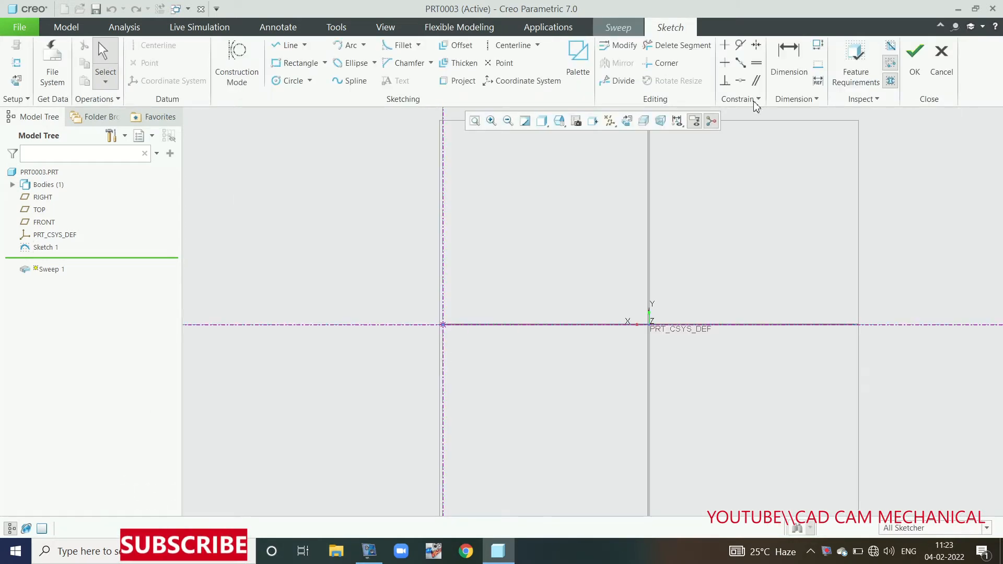
pyautogui.click(509, 45)
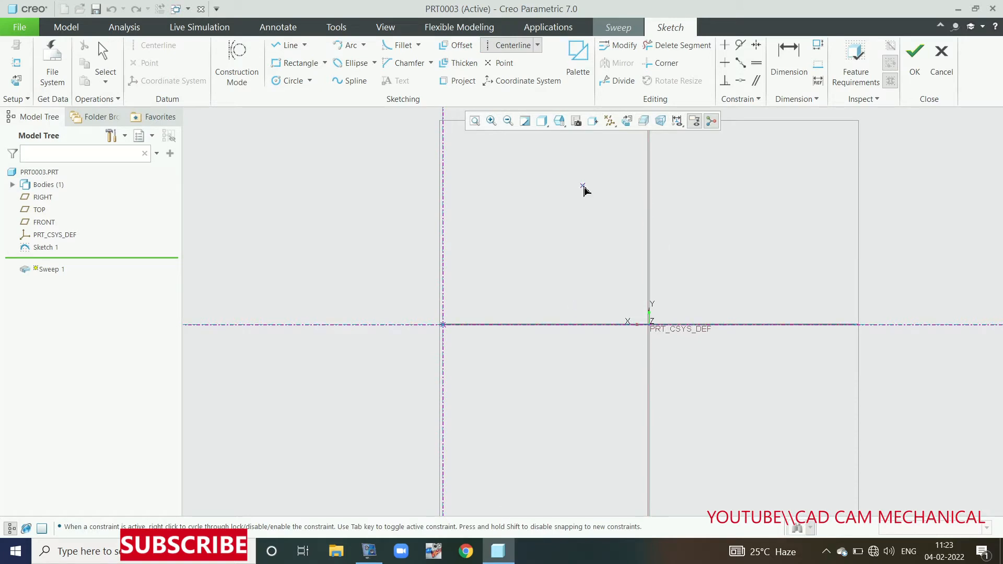
pyautogui.click(585, 188)
pyautogui.click(580, 412)
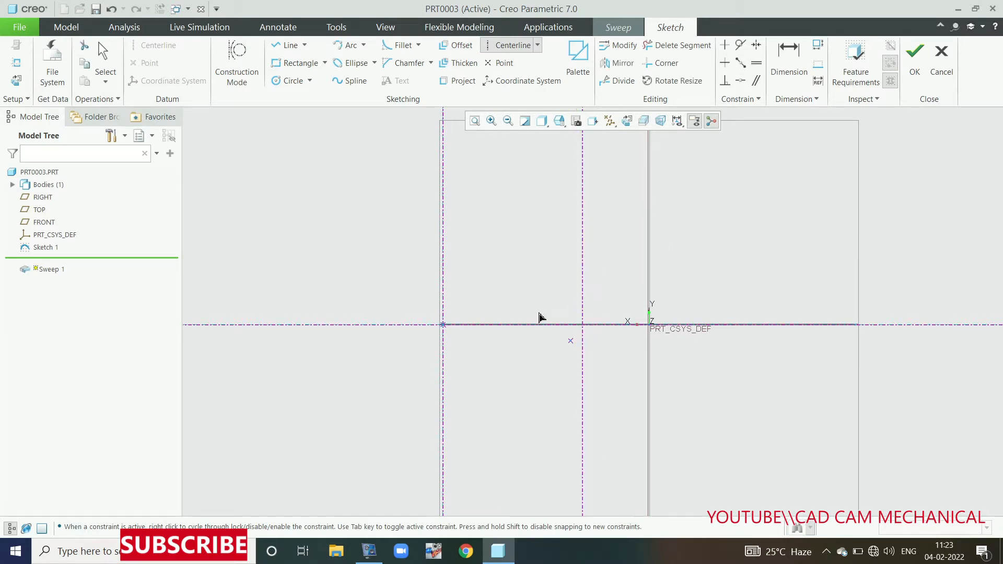
pyautogui.click(558, 244)
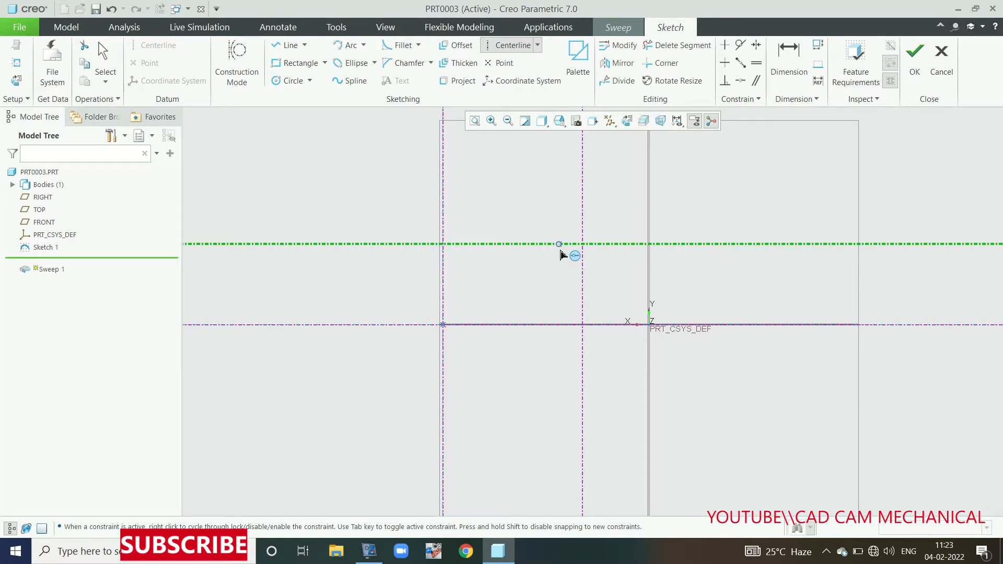
pyautogui.click(561, 255)
pyautogui.middleClick(559, 274)
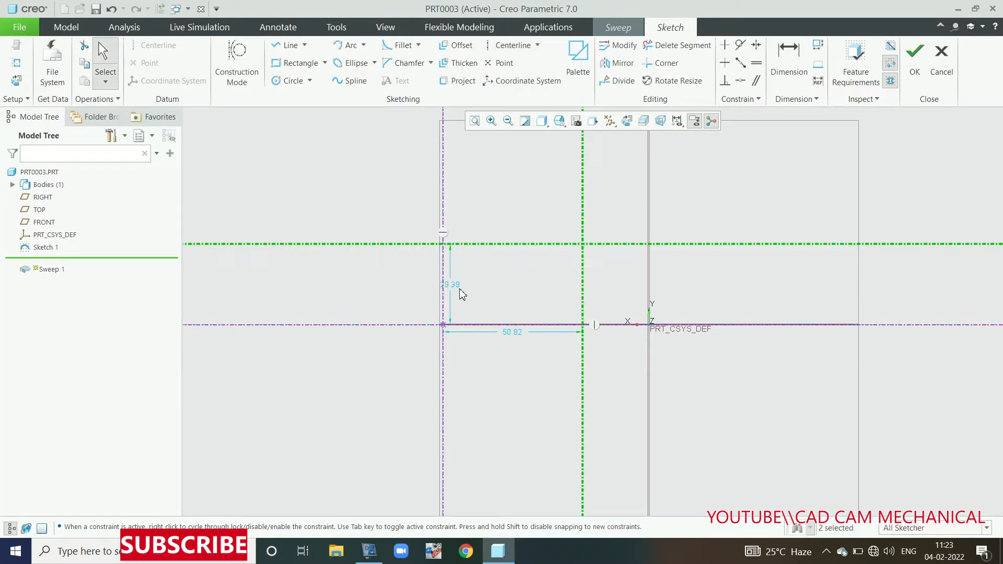
# Set the horizontal centerline's height to 20 and the vertical centerline's distance from the trajectory start point to 75.
pyautogui.moveTo(458, 291); pyautogui.dragTo(474, 290)
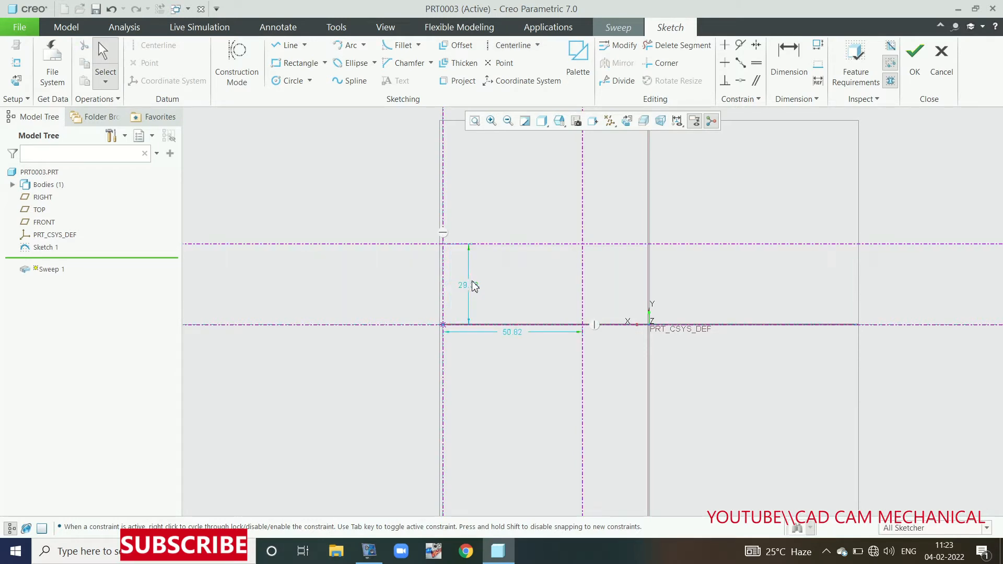
pyautogui.doubleClick(473, 289)
pyautogui.write('20')
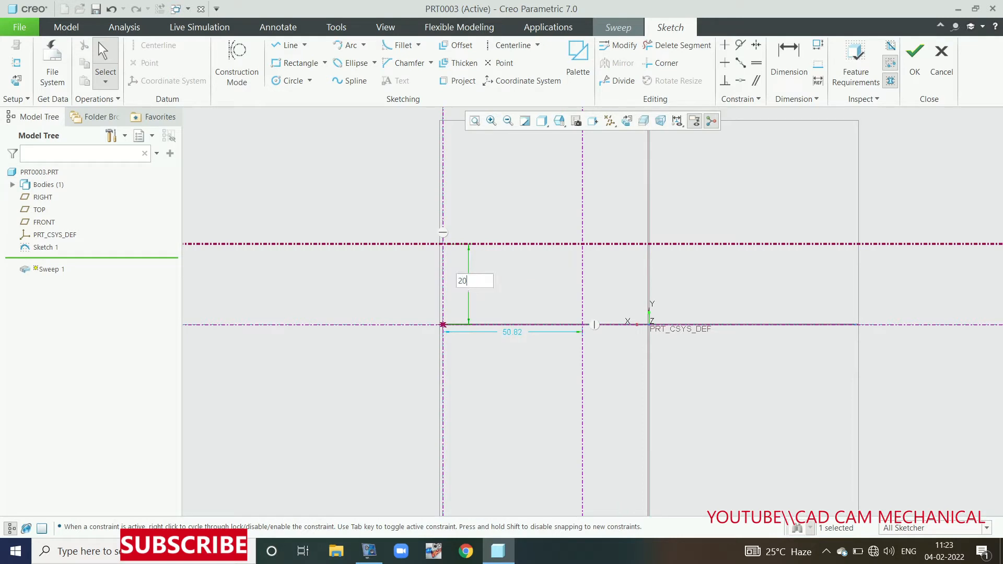
pyautogui.press('Return')
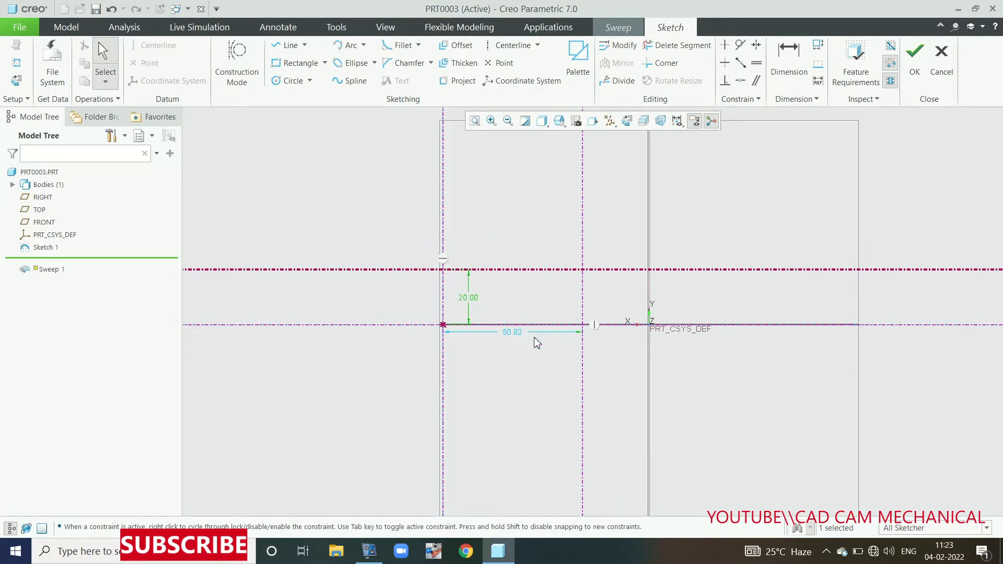
pyautogui.doubleClick(511, 333)
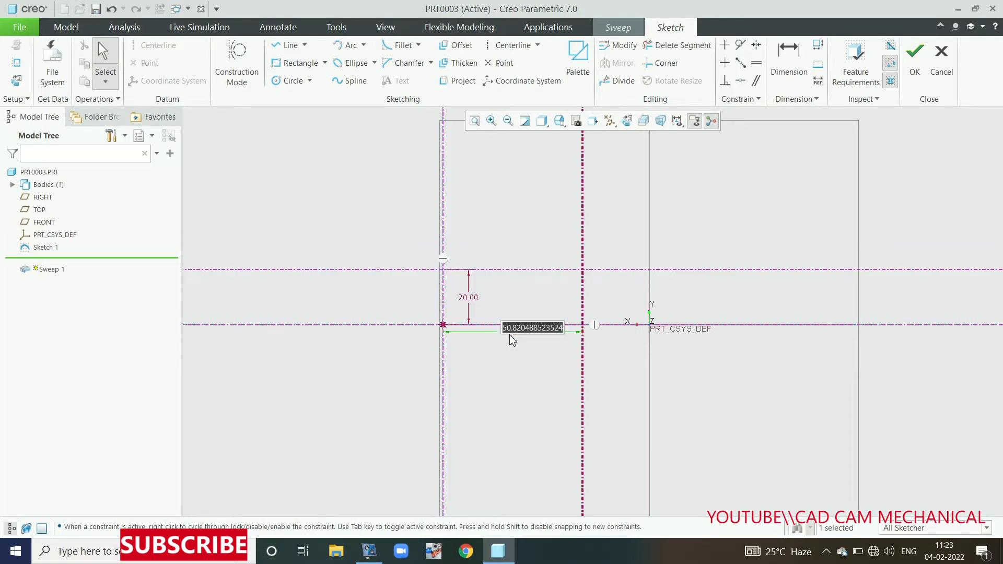
pyautogui.write('75')
pyautogui.press('Return')
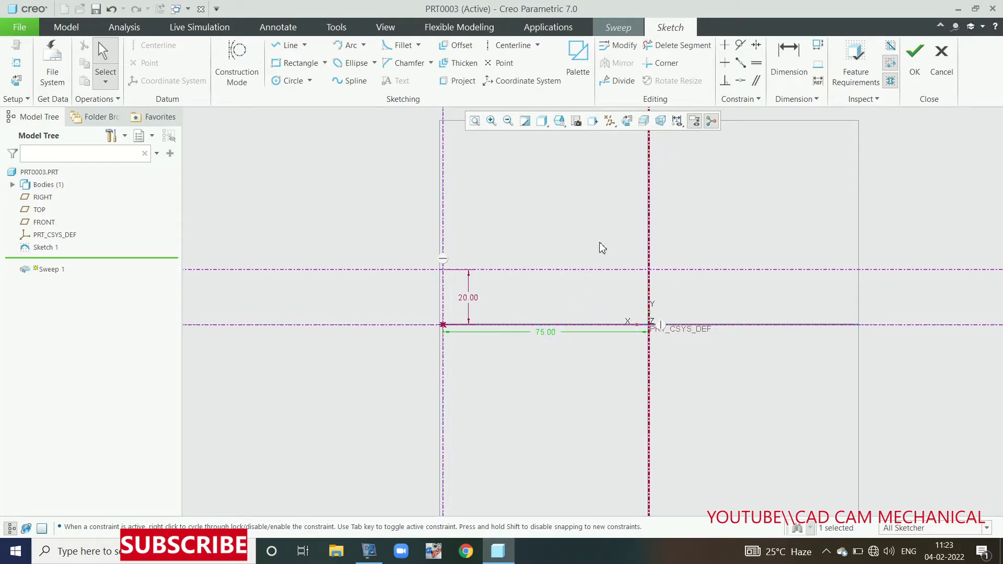
# Draw a line on the upper horizontal centerline from the inner vertical centerline toward the trajectory start side, with length 10.
pyautogui.click(289, 45)
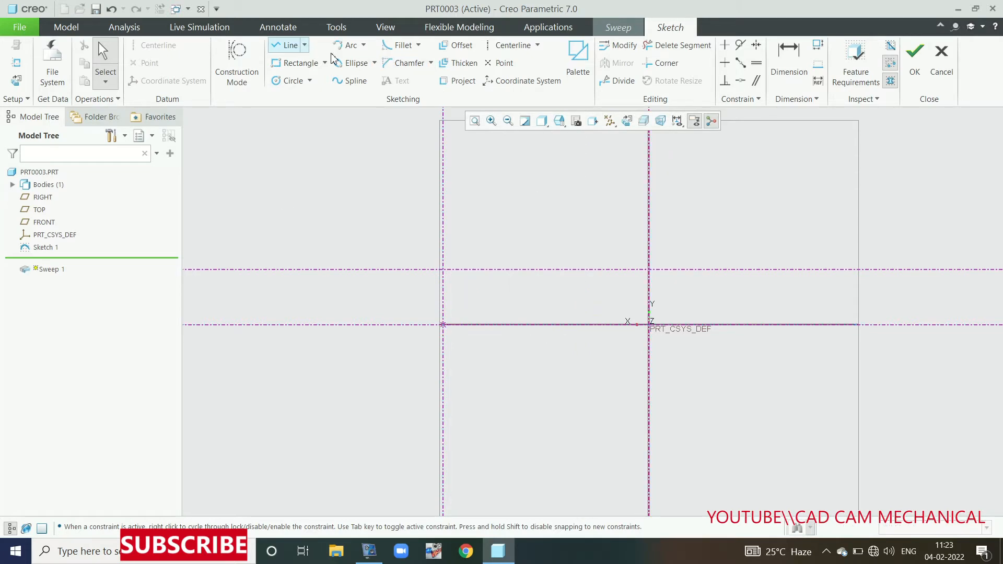
pyautogui.click(649, 269)
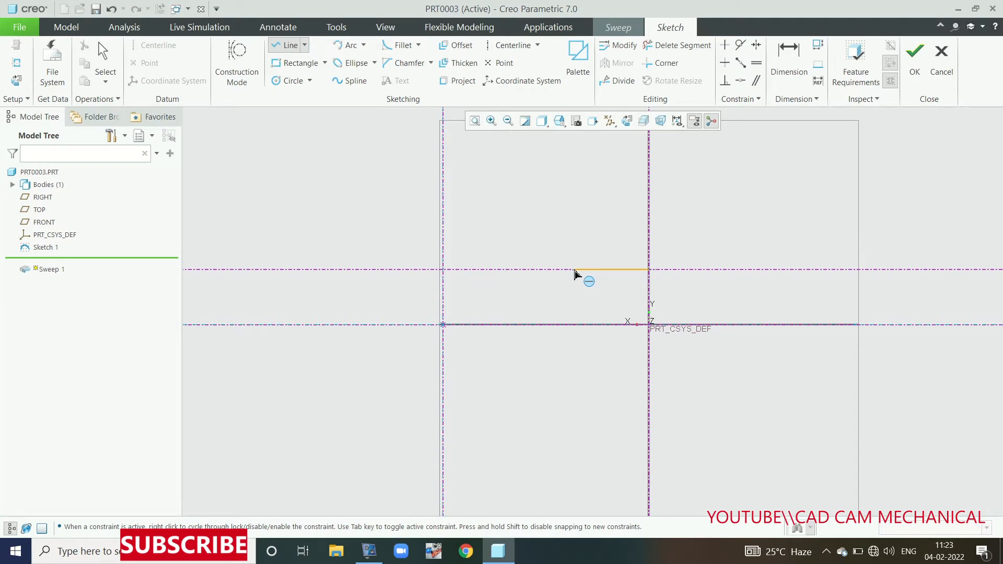
pyautogui.click(573, 270)
pyautogui.middleClick(601, 235)
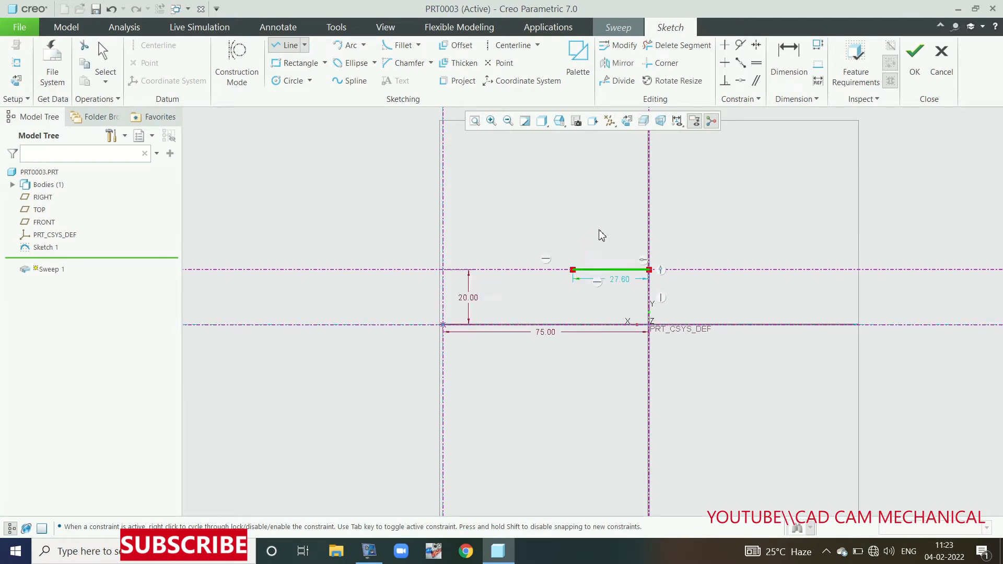
pyautogui.middleClick(601, 236)
pyautogui.doubleClick(616, 271)
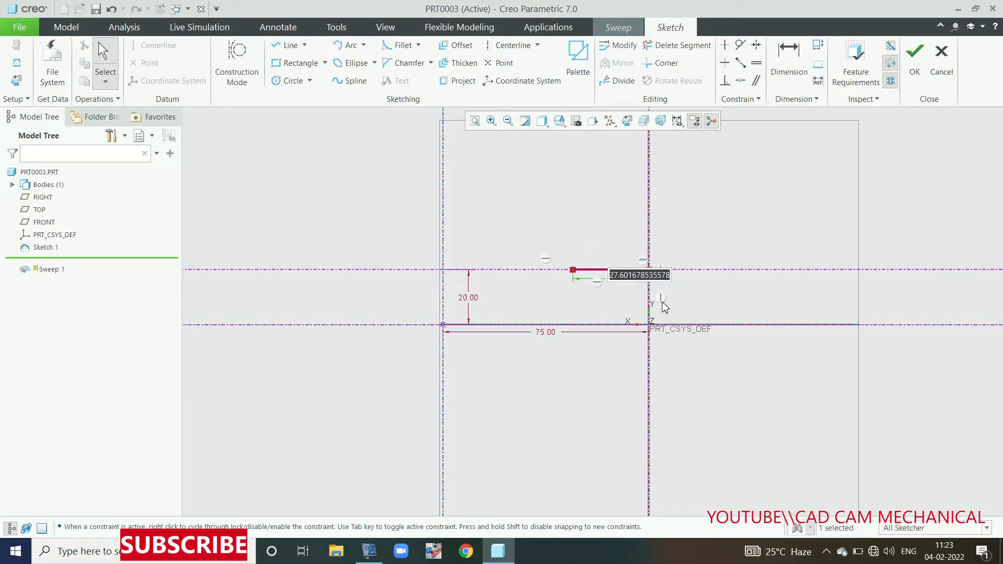
pyautogui.write('10')
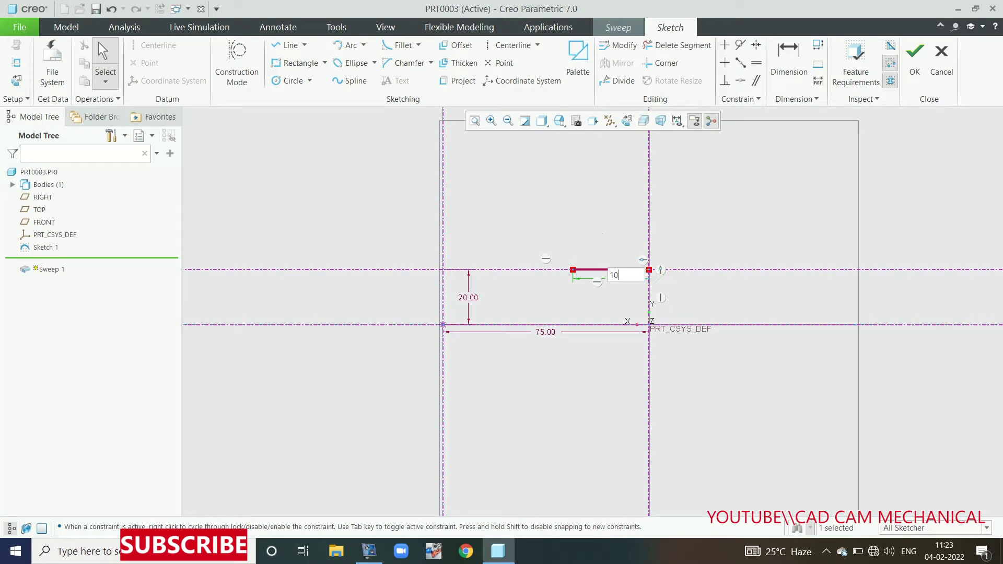
pyautogui.press('Return')
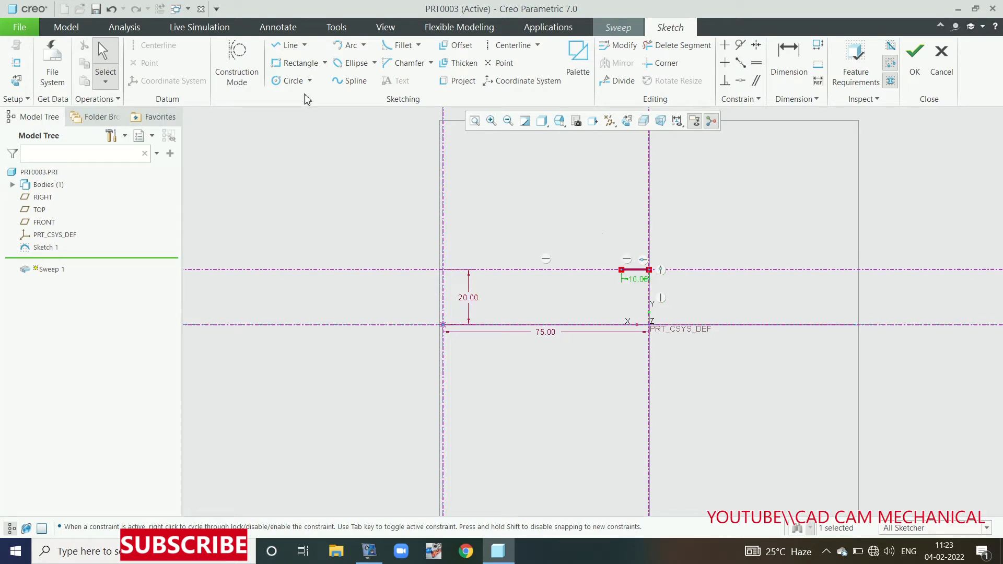
# Draw a three-point spline from the trajectory start point through a high midpoint to the free end of the short horizontal line.
pyautogui.click(349, 81)
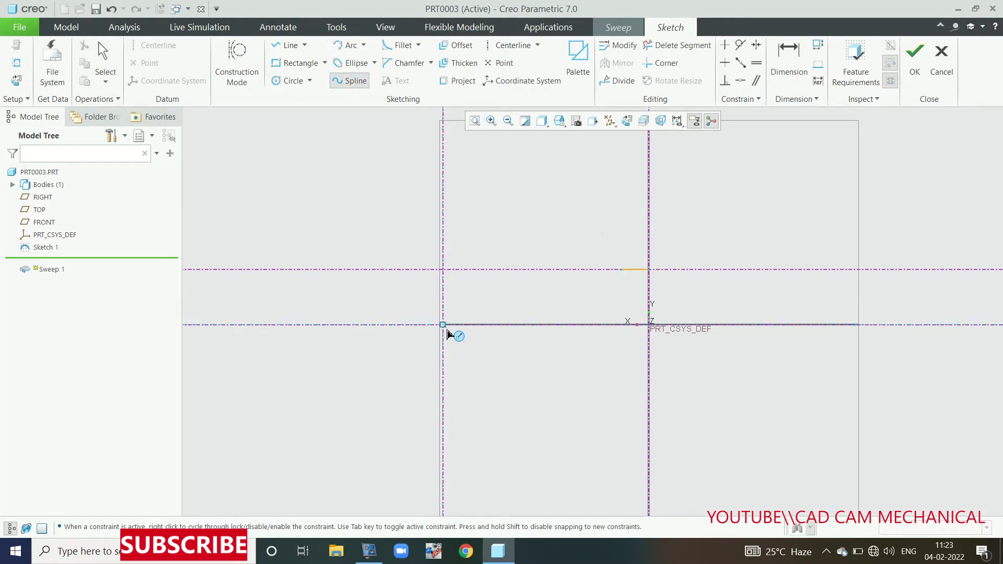
pyautogui.click(443, 325)
pyautogui.click(501, 181)
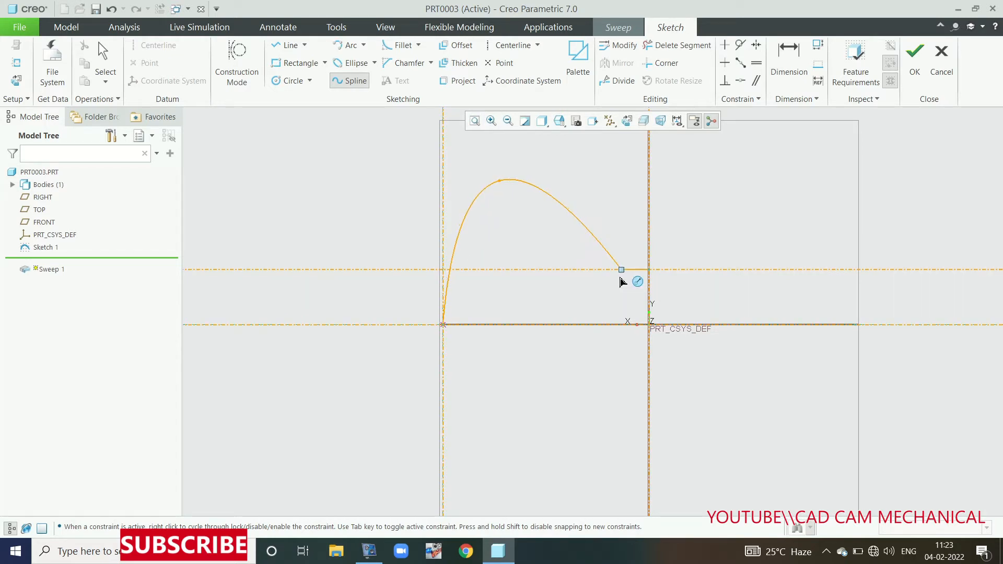
pyautogui.click(622, 276)
pyautogui.middleClick(575, 304)
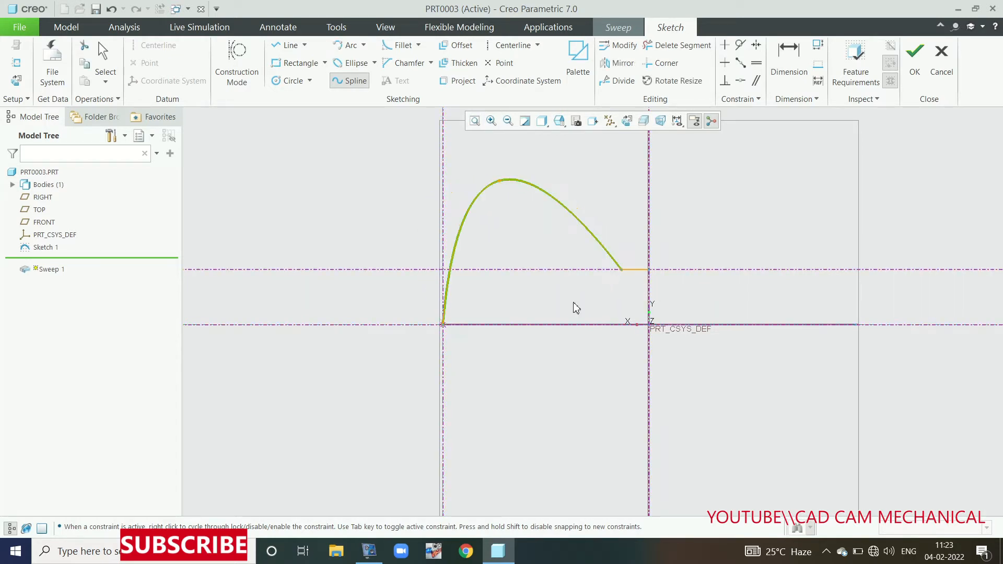
pyautogui.middleClick(716, 167)
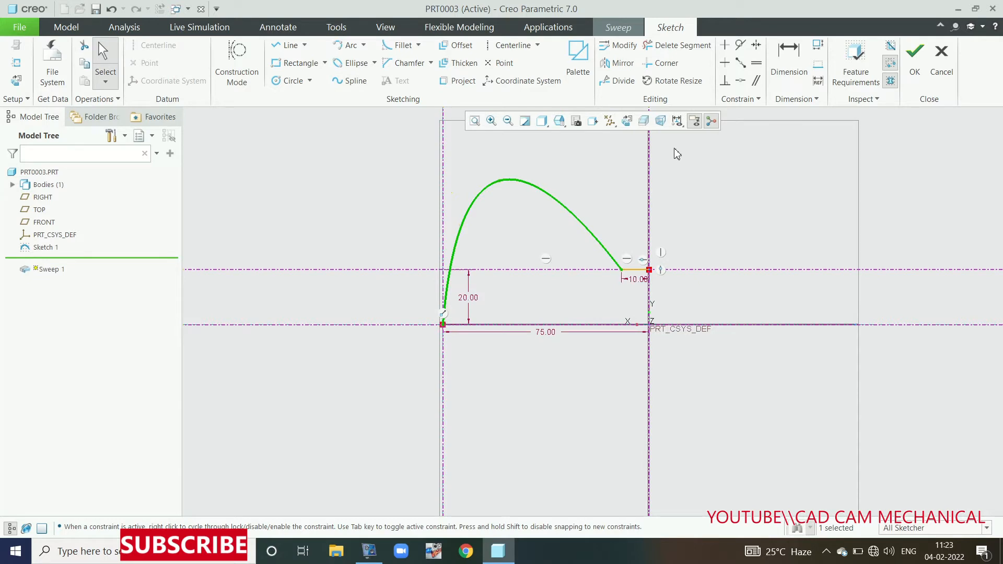
# Add a tangent constraint between the short horizontal line and the spline.
pyautogui.click(740, 51)
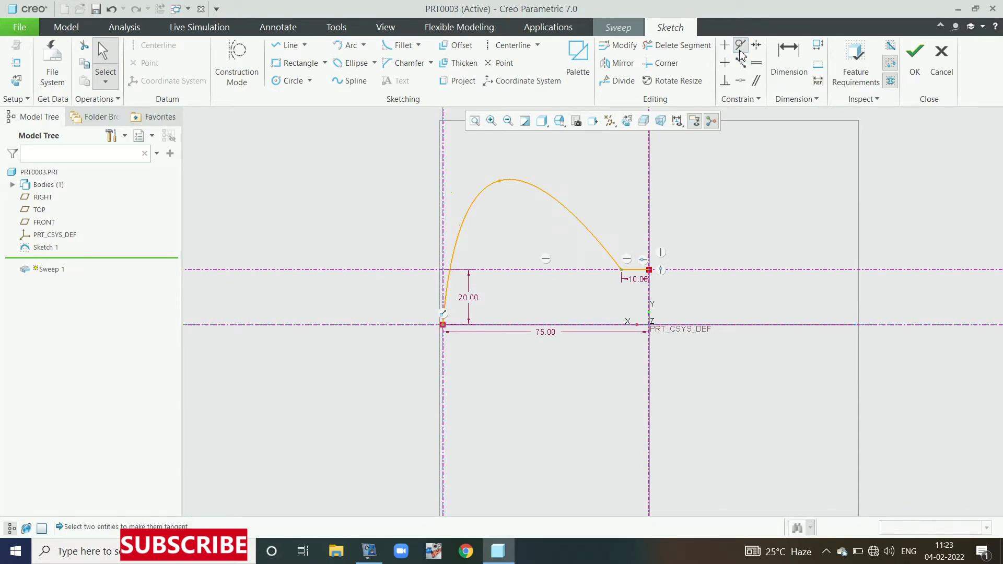
pyautogui.click(635, 271)
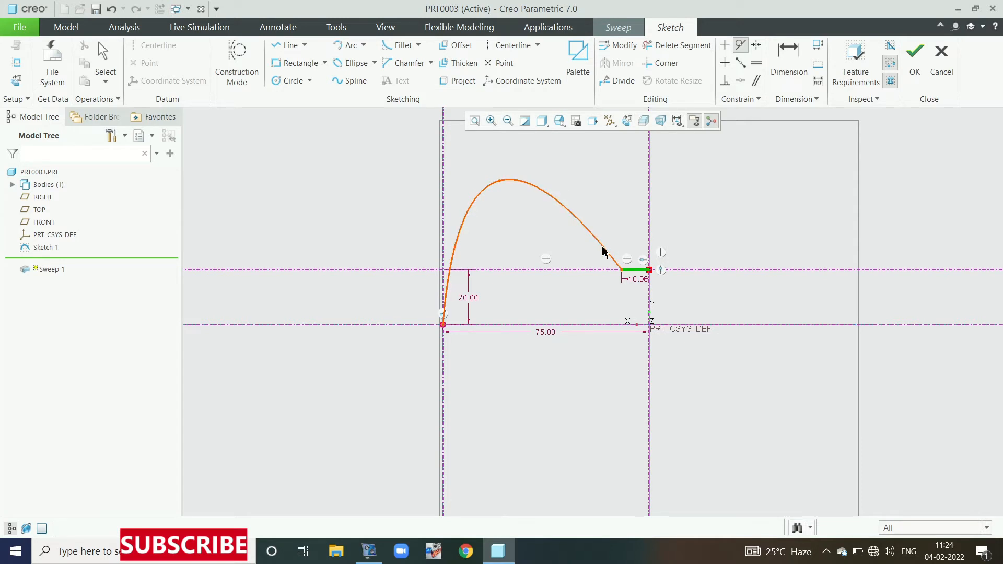
pyautogui.click(603, 252)
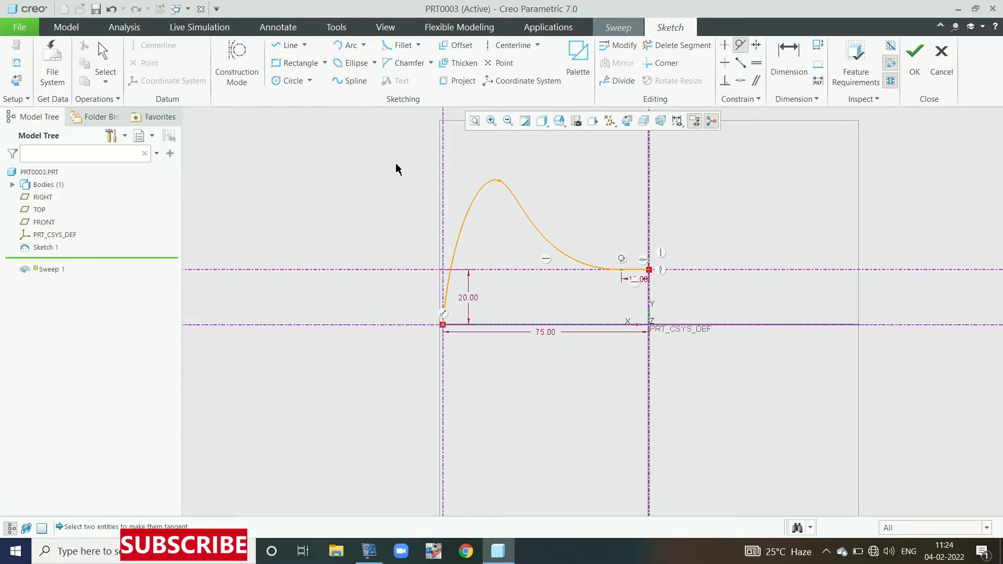
# Add a tangent constraint between the spline and the vertical centerline through the trajectory start point.
pyautogui.scroll(3, 447, 327)
pyautogui.scroll(-6, 446, 313)
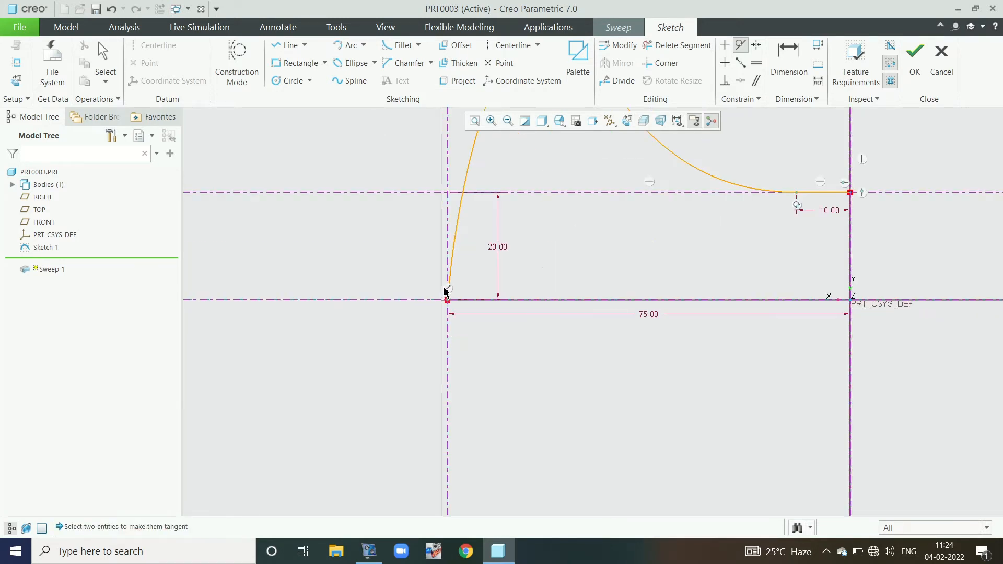
pyautogui.scroll(-1, 446, 277)
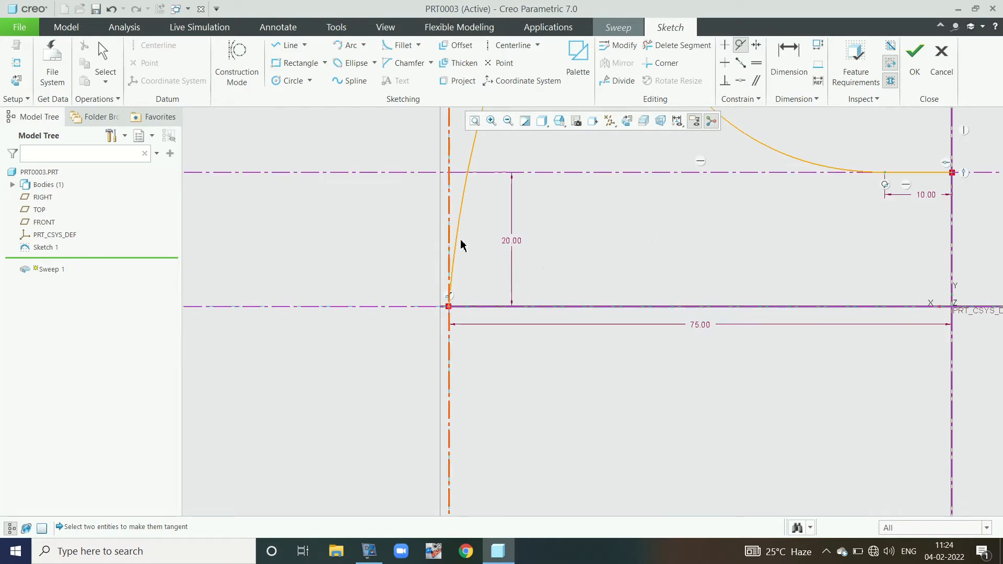
pyautogui.click(463, 201)
pyautogui.click(449, 213)
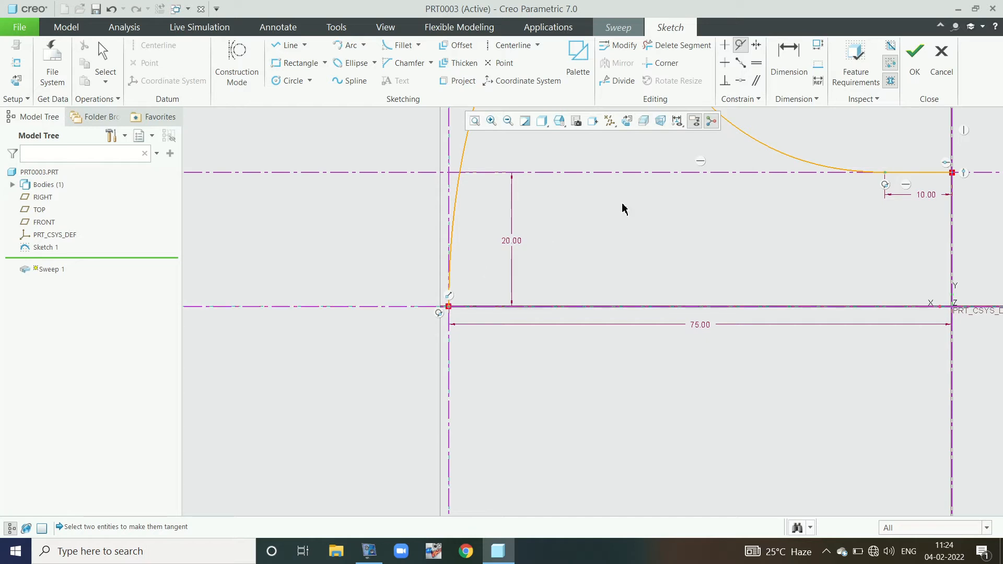
# Dimension the spline's high midpoint 20 above the upper horizontal centerline and set its horizontal distance from the start-side vertical centerline to 10.
pyautogui.scroll(2, 552, 282)
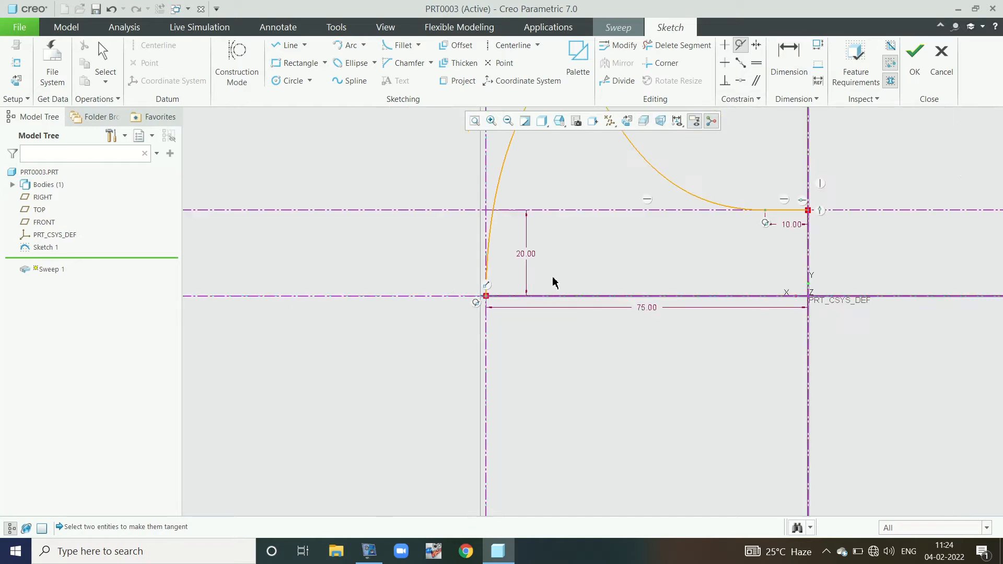
pyautogui.scroll(3, 553, 282)
pyautogui.click(788, 58)
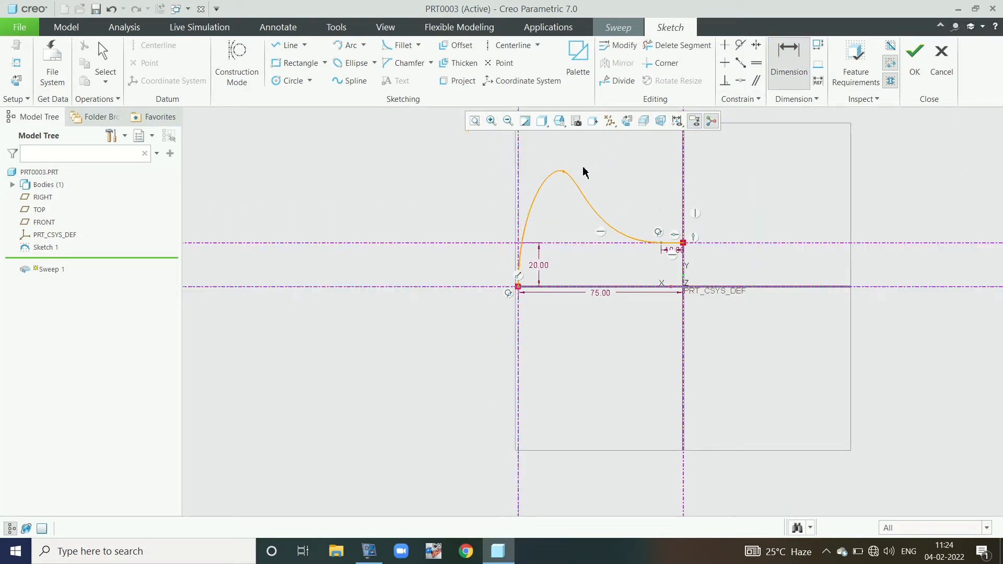
pyautogui.click(562, 175)
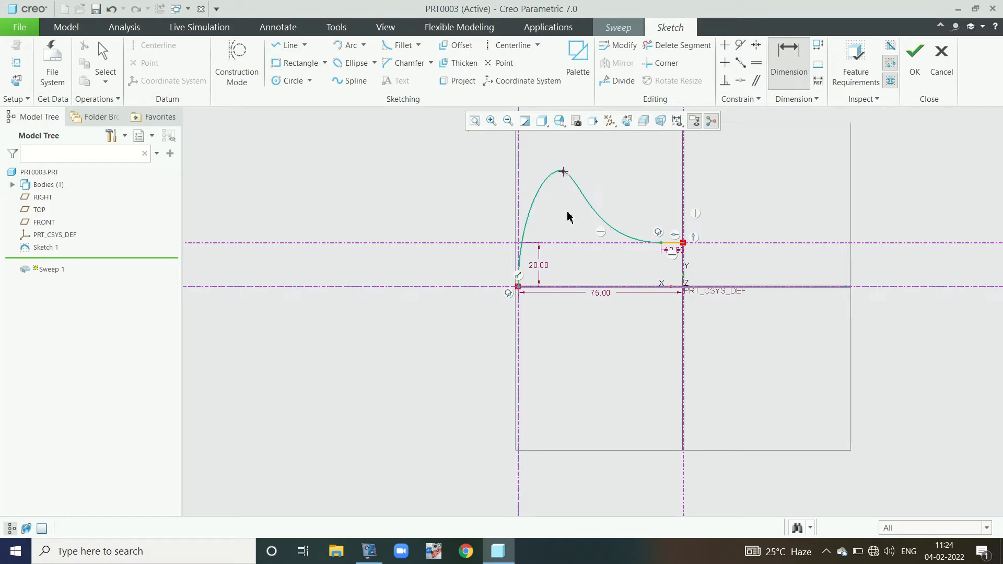
pyautogui.click(572, 244)
pyautogui.middleClick(562, 208)
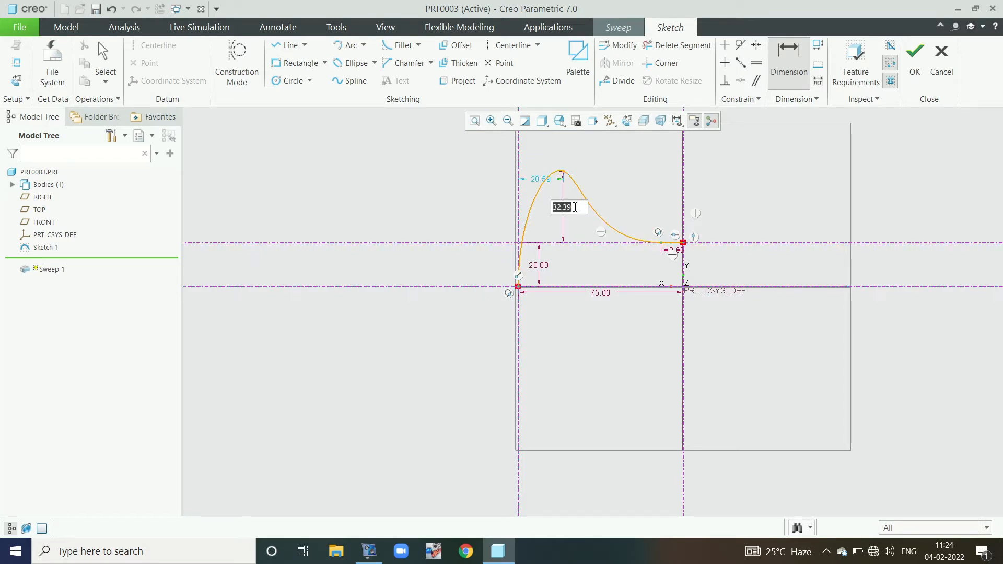
pyautogui.write('20')
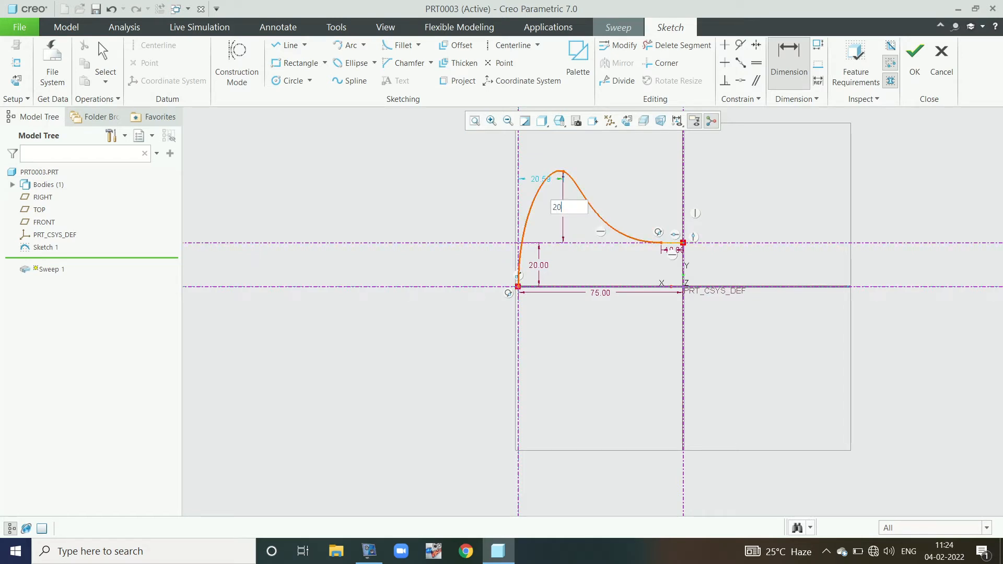
pyautogui.press('Return')
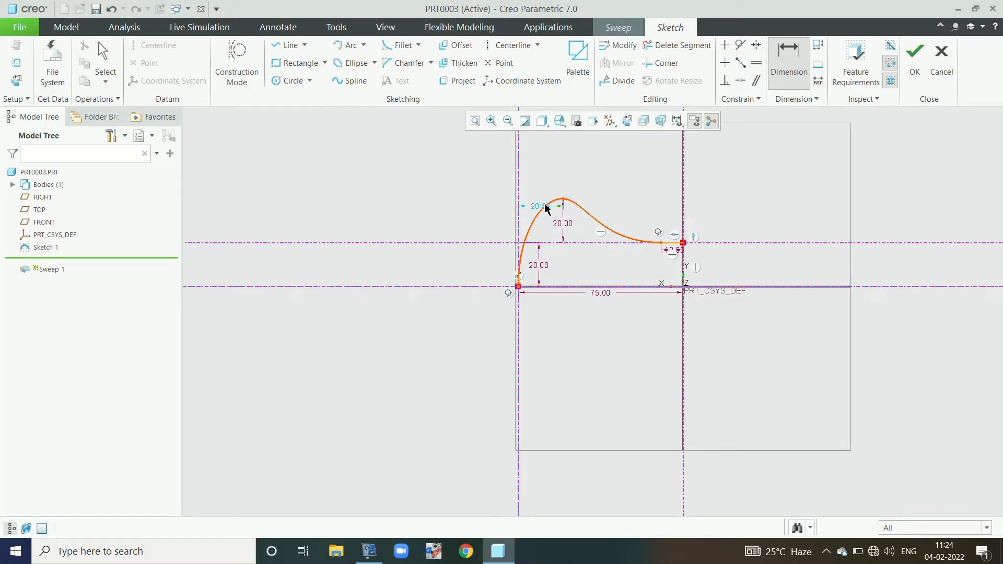
pyautogui.doubleClick(541, 208)
pyautogui.write('10')
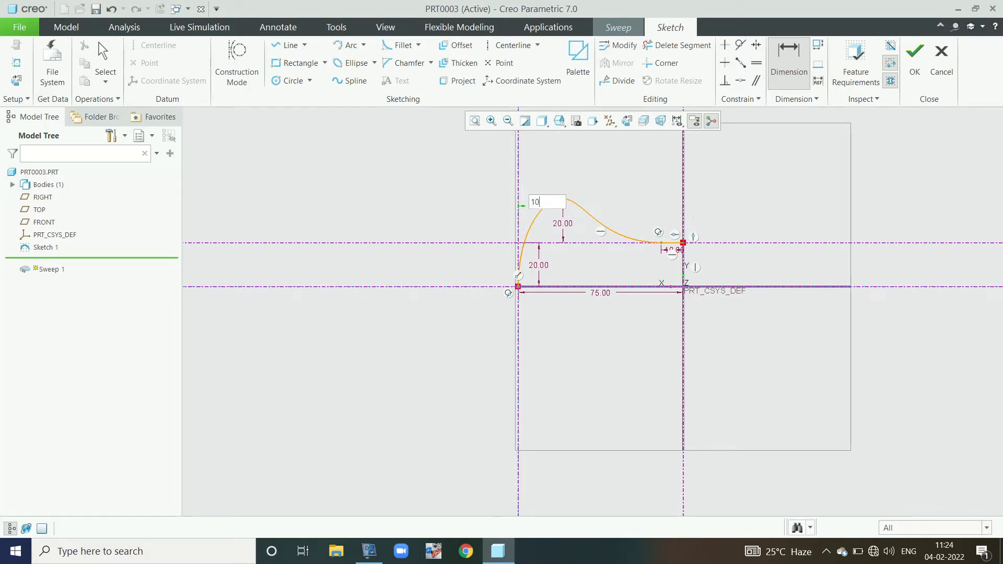
pyautogui.press('Return')
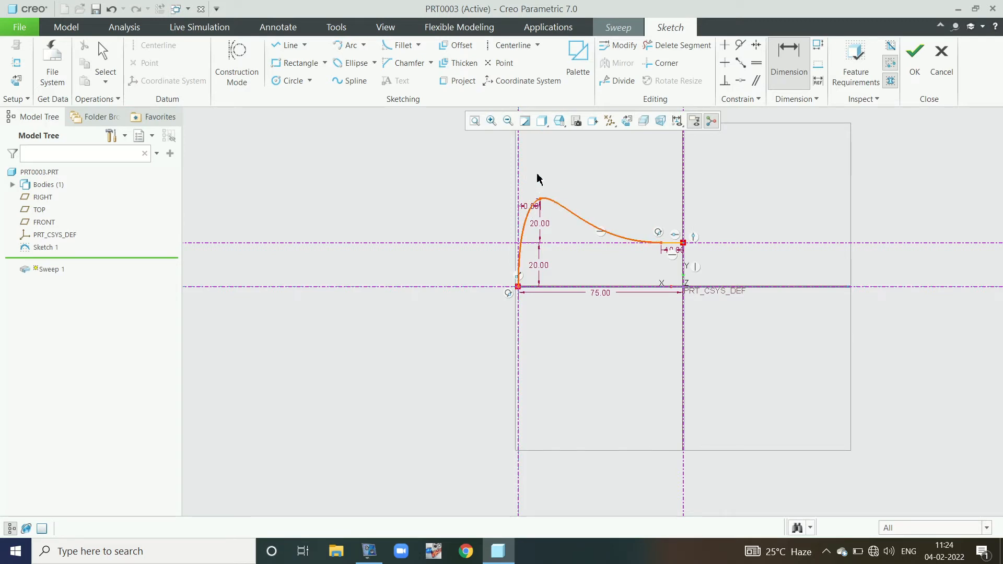
# Finish the open section sketch and accept changing the sweep's feature type to a surface.
pyautogui.click(914, 60)
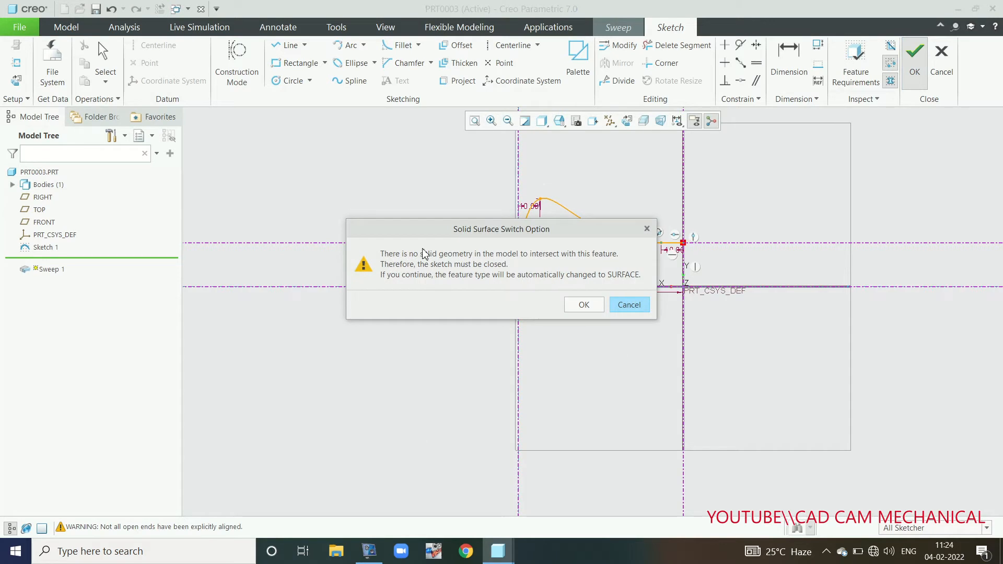
pyautogui.click(584, 305)
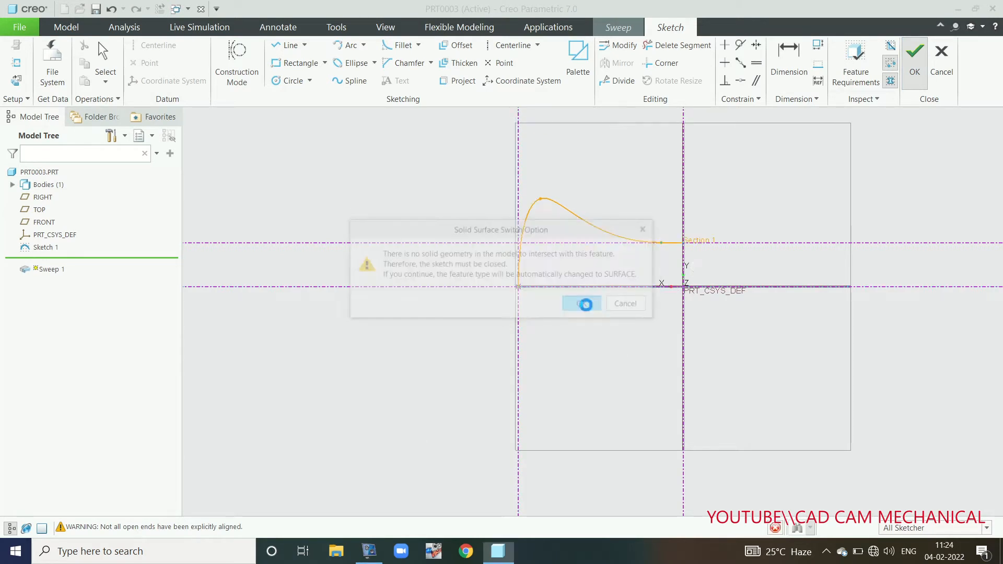
pyautogui.scroll(3, 654, 239)
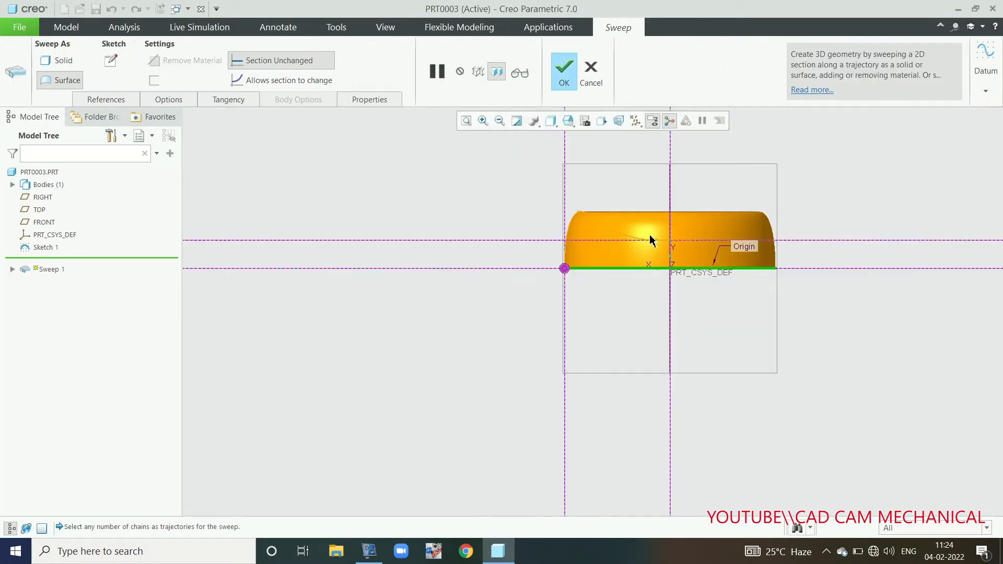
pyautogui.scroll(2, 701, 231)
pyautogui.scroll(-2, 658, 209)
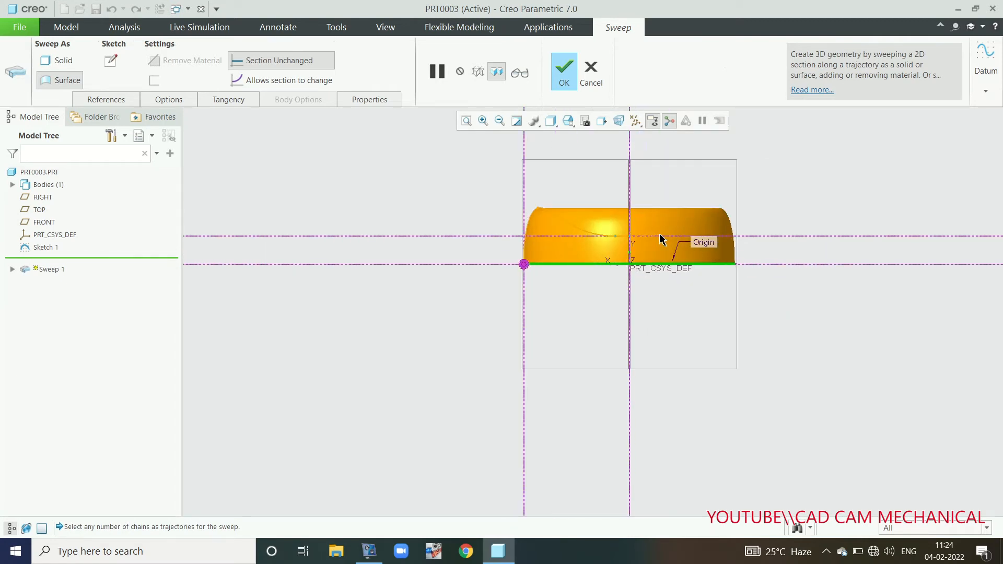
pyautogui.moveTo(662, 239)
pyautogui.mouseDown(button='middle')
pyautogui.moveTo(643, 297)
pyautogui.moveTo(632, 264)
pyautogui.moveTo(656, 251)
pyautogui.mouseUp(button='middle')
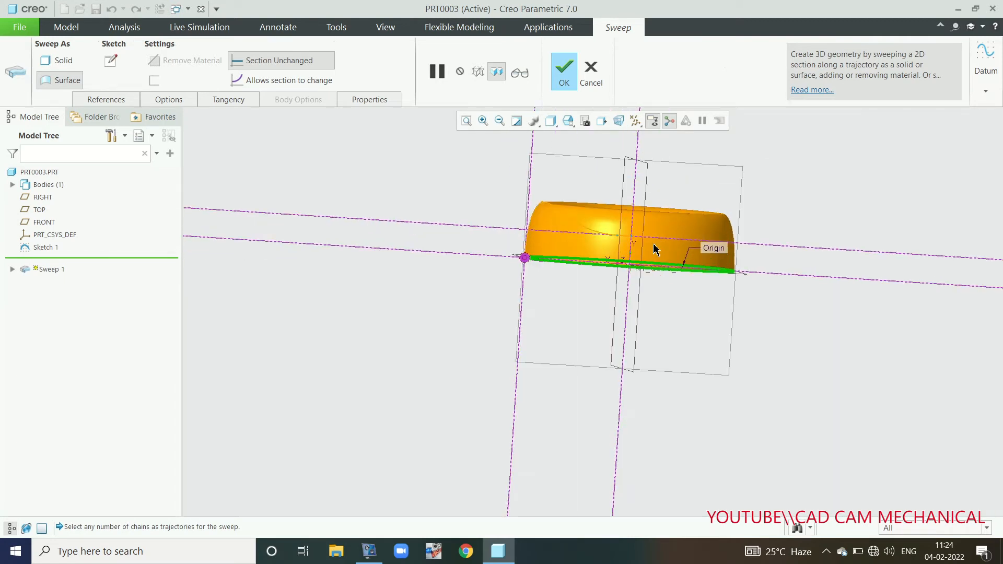
# Check the sweep's section variation settings, references and the origin trajectory's chain details.
pyautogui.click(313, 81)
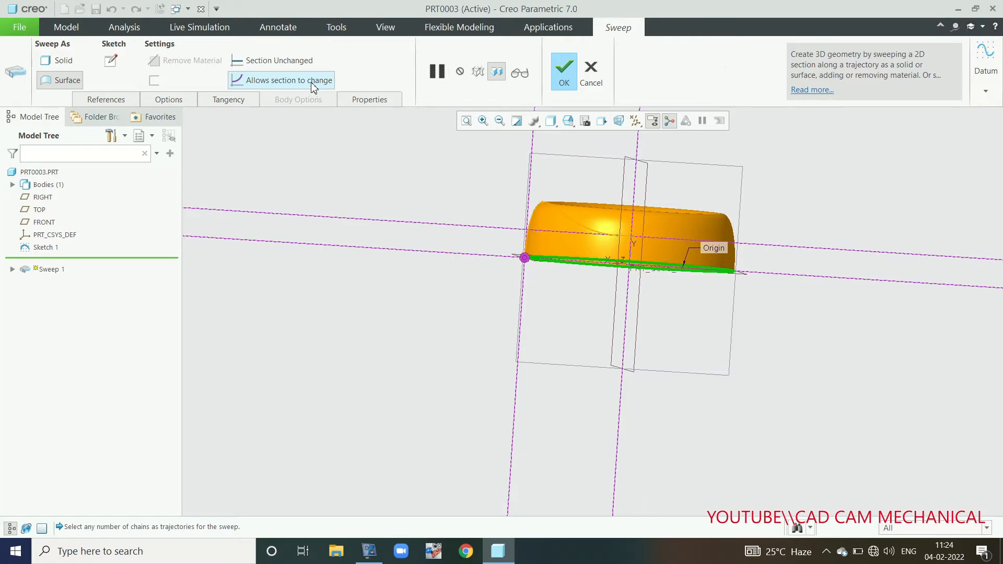
pyautogui.click(302, 67)
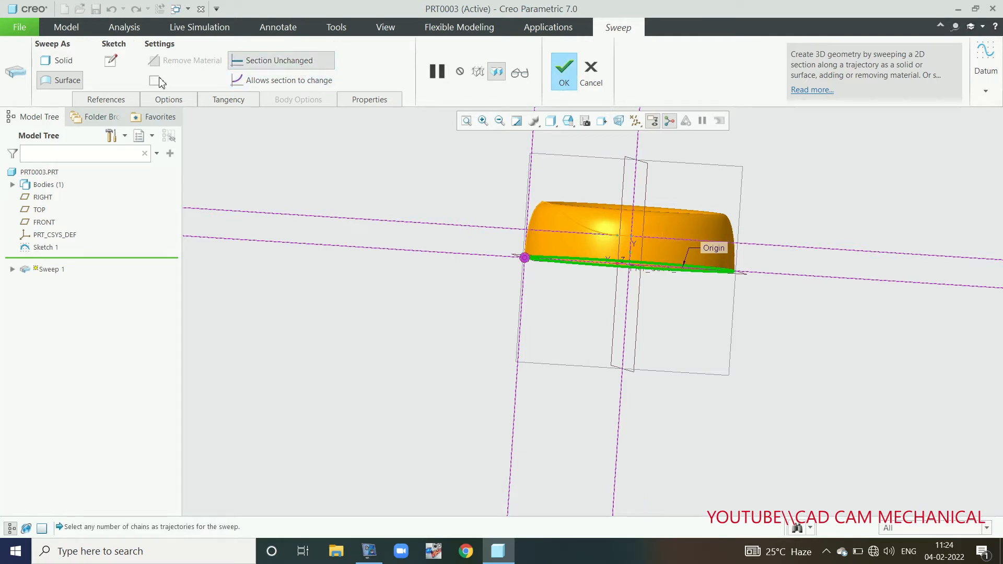
pyautogui.click(105, 102)
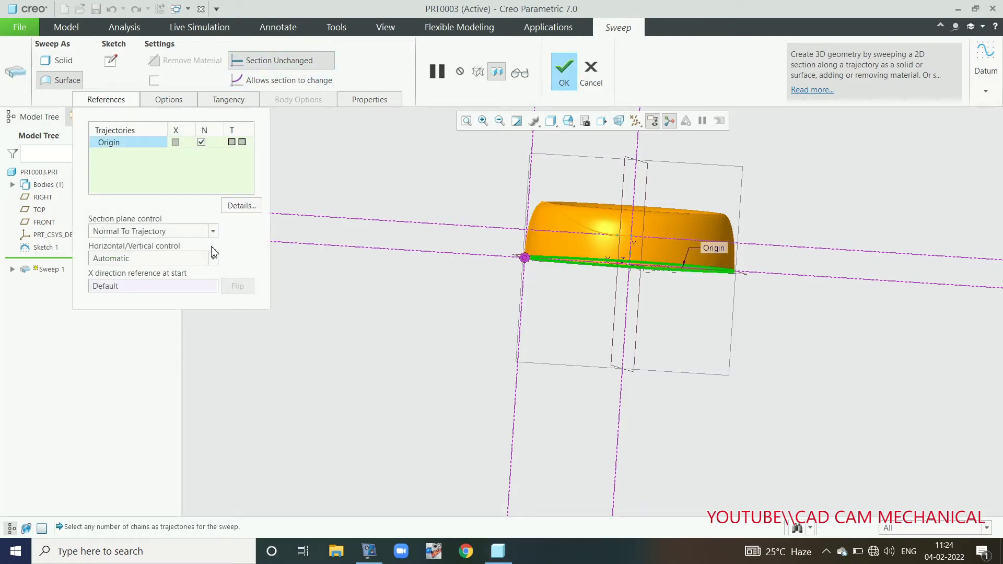
pyautogui.click(241, 205)
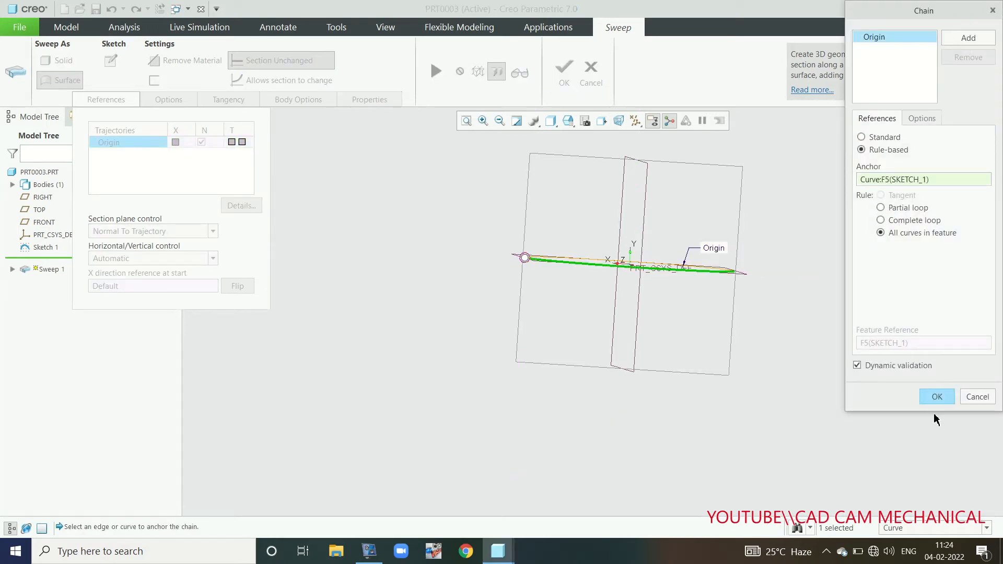
pyautogui.click(937, 396)
pyautogui.moveTo(634, 239); pyautogui.dragTo(624, 260, button='middle')
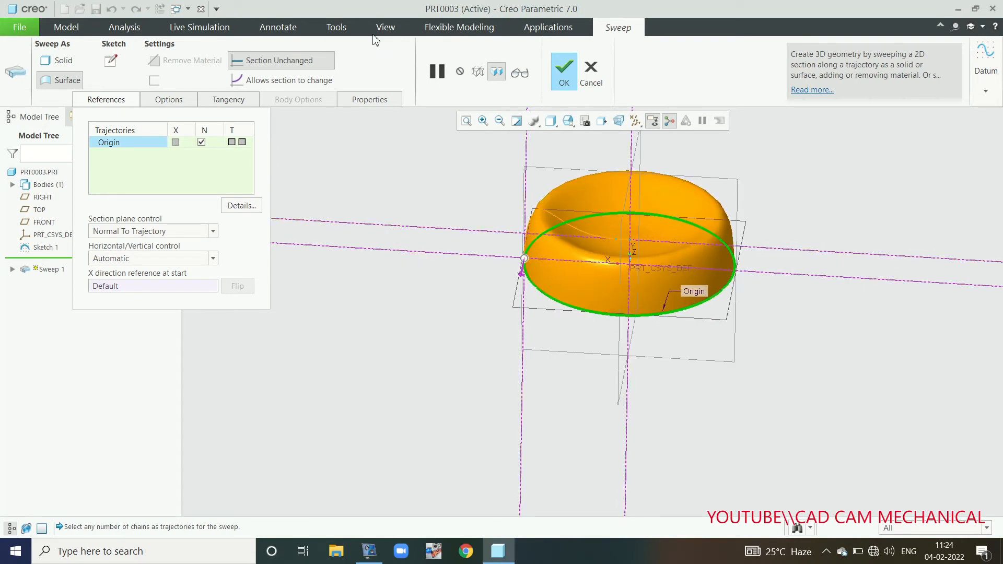
pyautogui.click(337, 27)
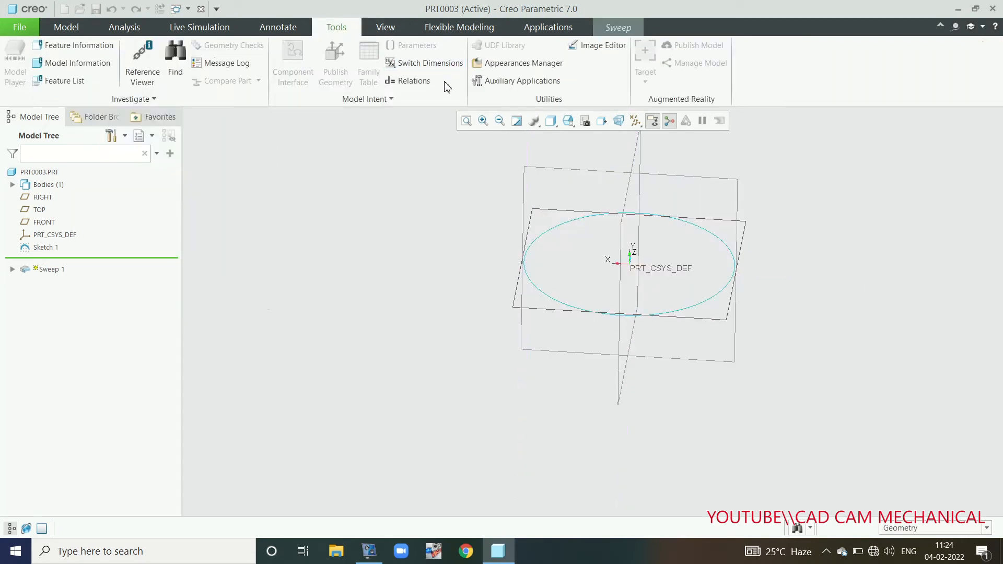
pyautogui.click(408, 81)
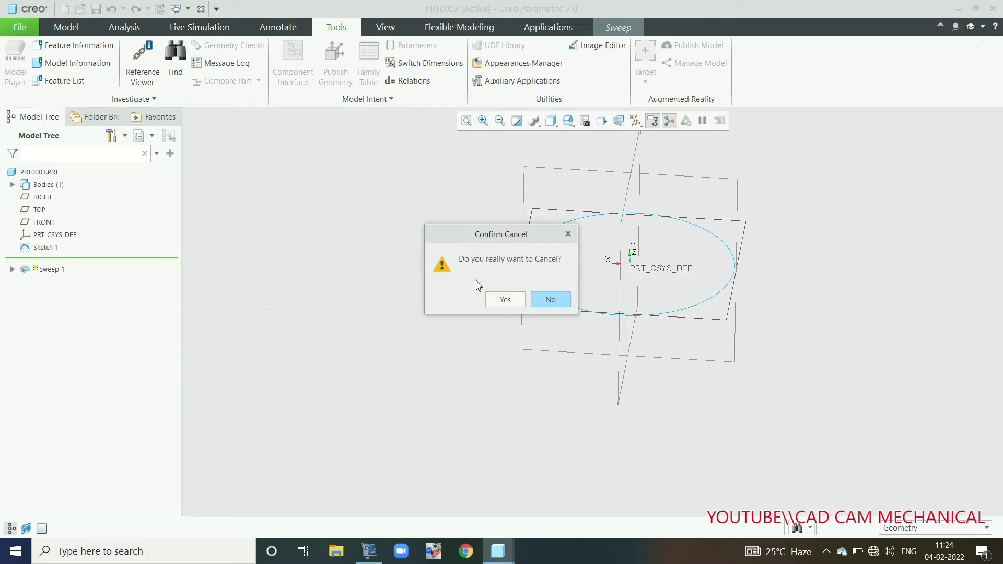
pyautogui.click(573, 302)
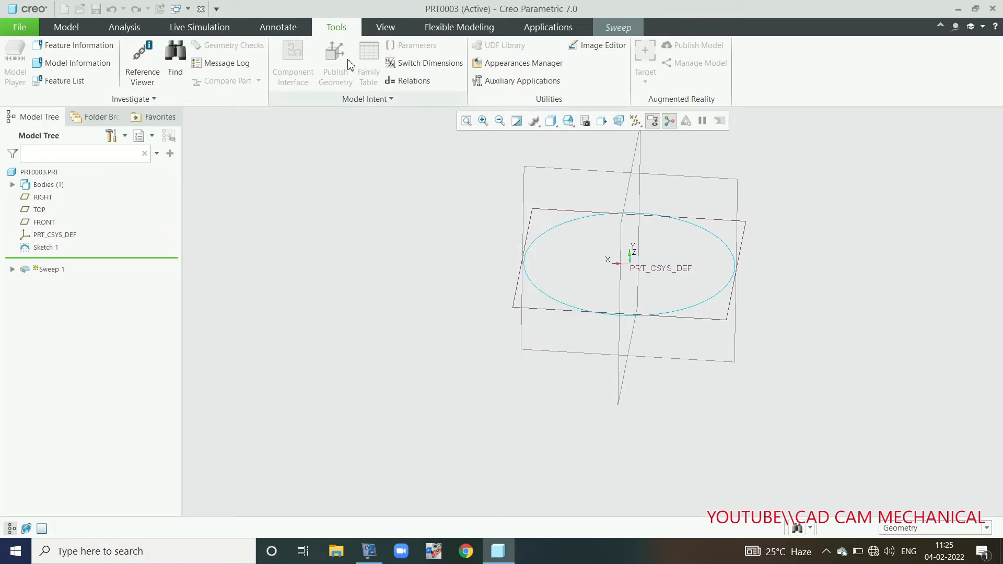
pyautogui.click(409, 81)
pyautogui.click(545, 300)
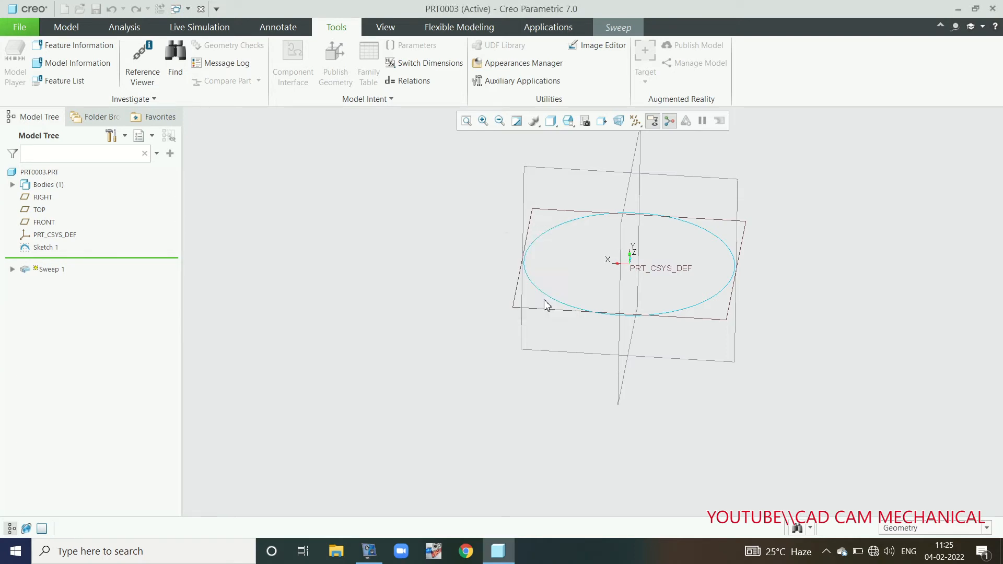
# Complete the surface sweep with an unchanged section and reopen its definition for editing.
pyautogui.click(618, 27)
pyautogui.click(563, 71)
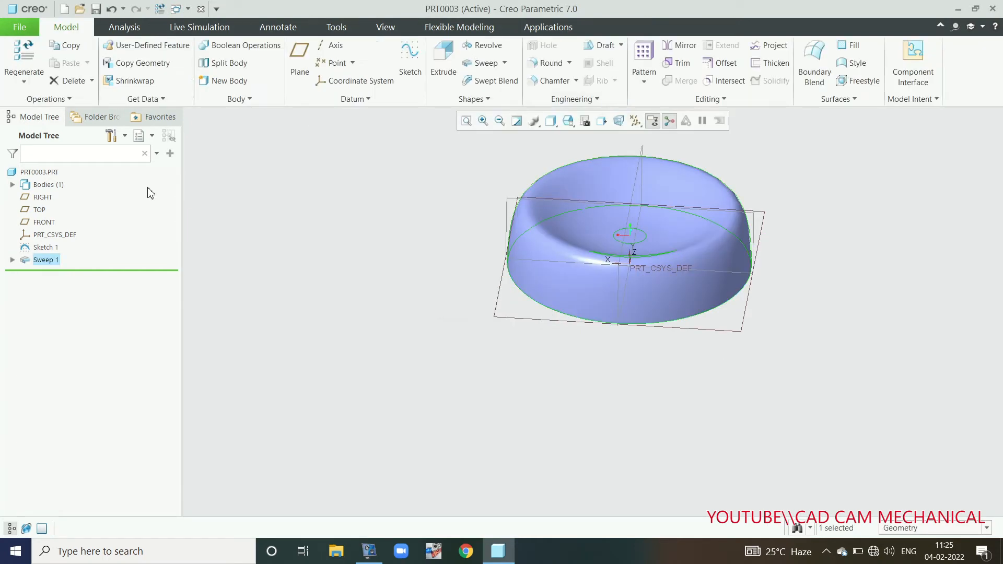
pyautogui.click(43, 258)
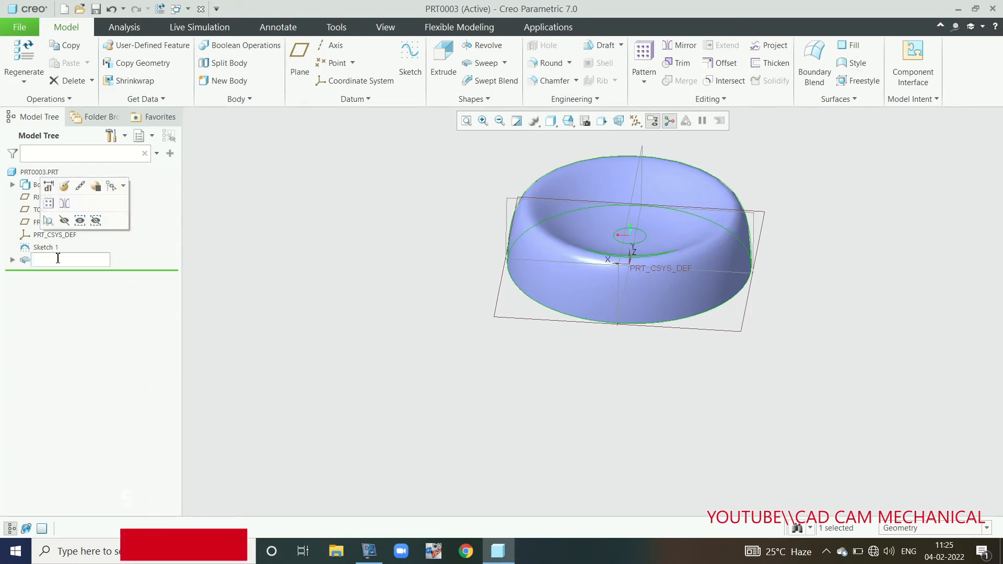
pyautogui.click(64, 187)
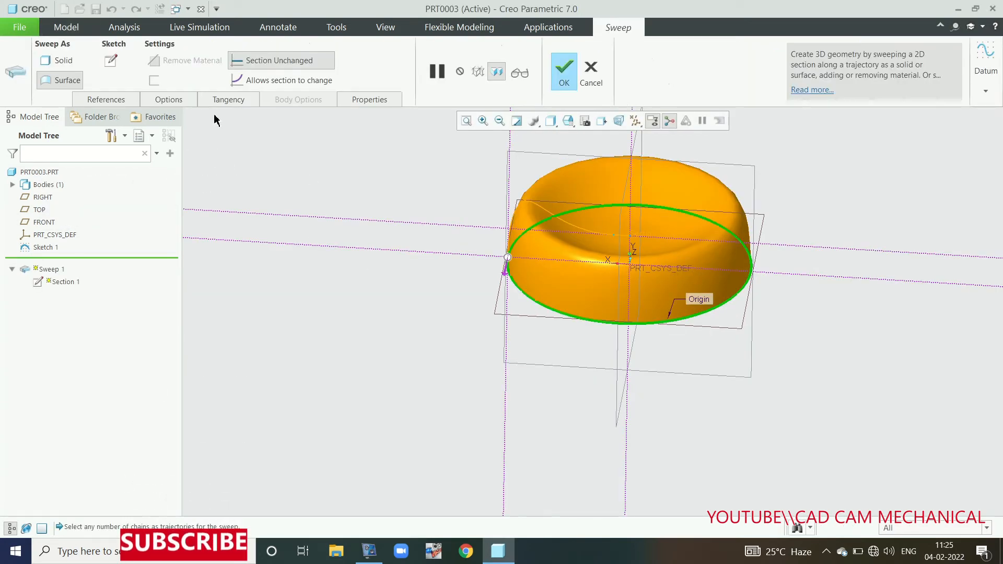
# Review the sweep's references, tangency and properties settings.
pyautogui.click(147, 102)
pyautogui.click(124, 101)
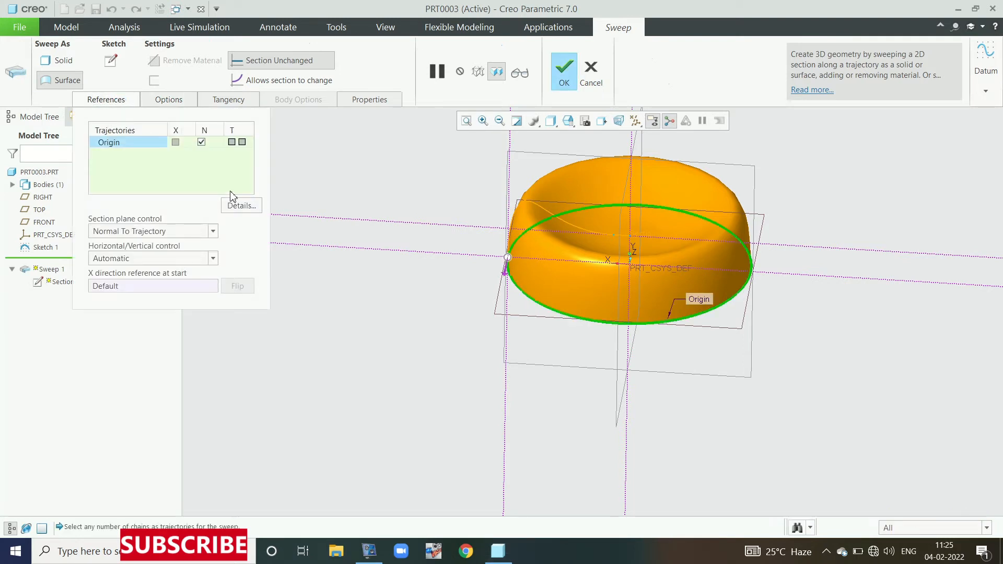
pyautogui.click(241, 100)
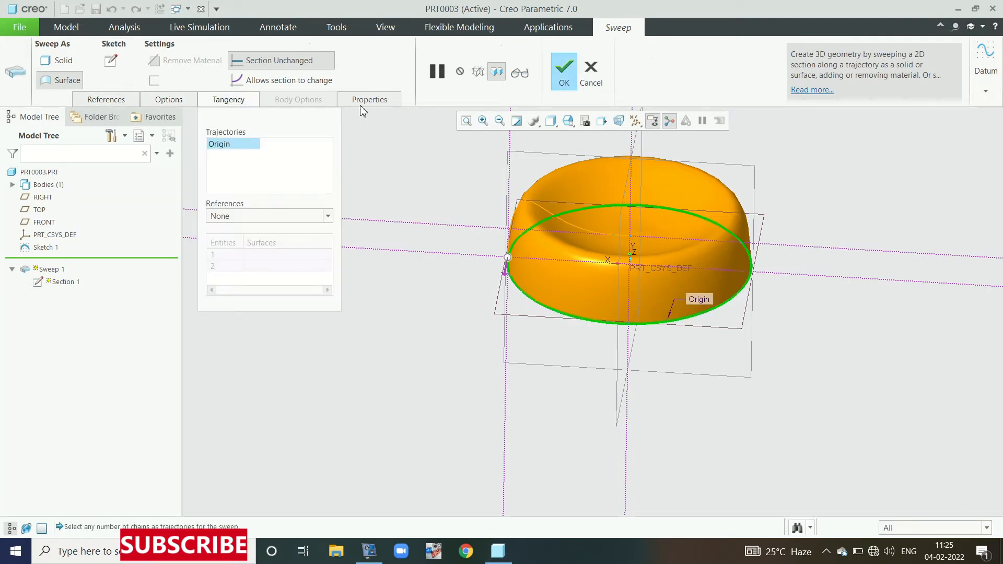
pyautogui.click(361, 103)
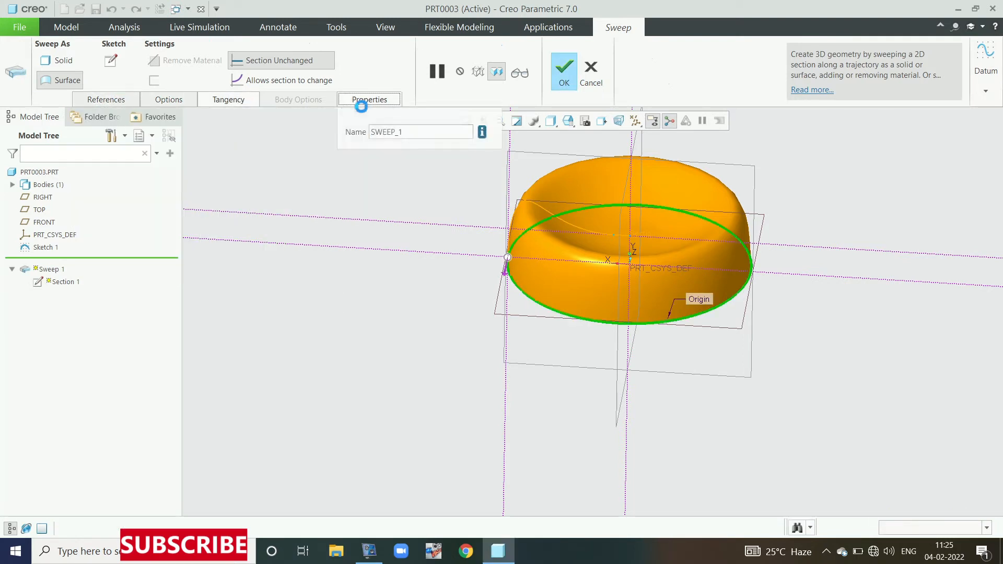
pyautogui.click(159, 100)
pyautogui.click(112, 100)
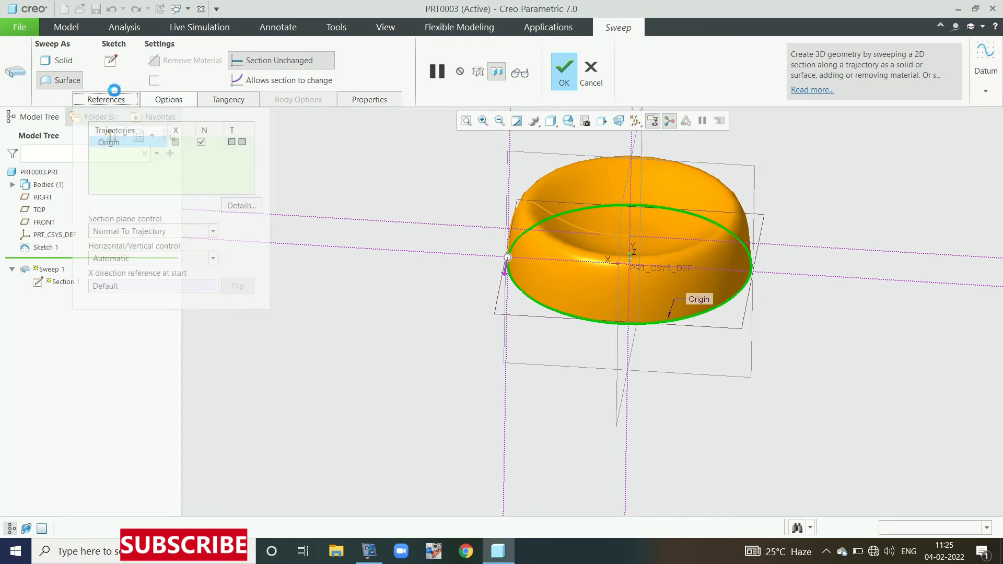
# Open the sweep's section sketch for editing and bring up the relations editor for its dimensions.
pyautogui.click(110, 62)
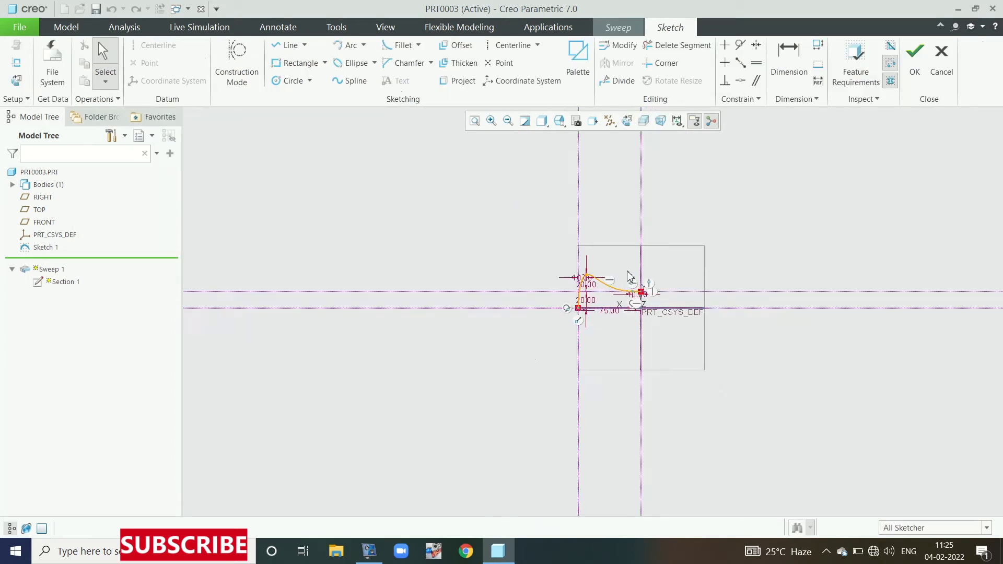
pyautogui.scroll(-3, 638, 344)
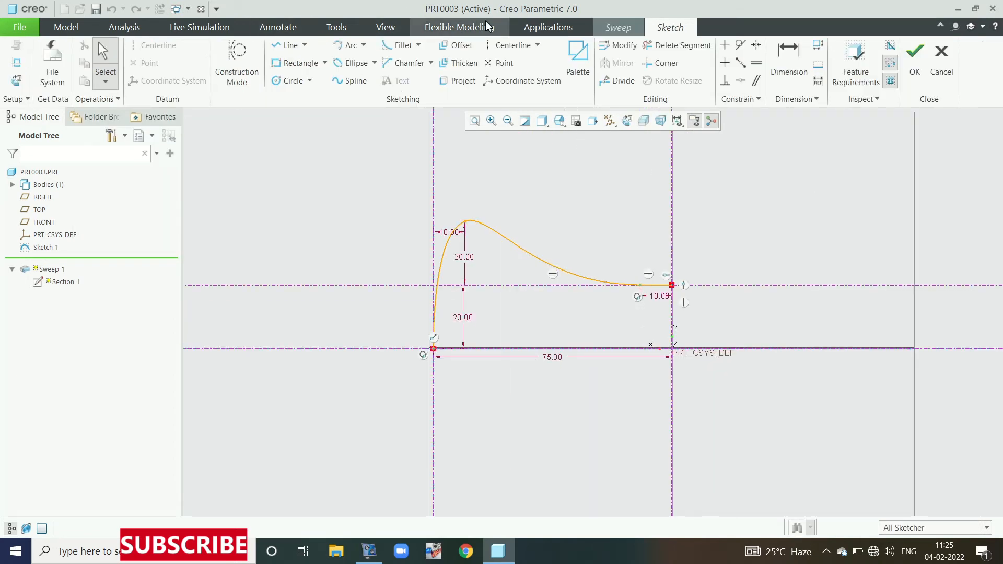
pyautogui.click(336, 27)
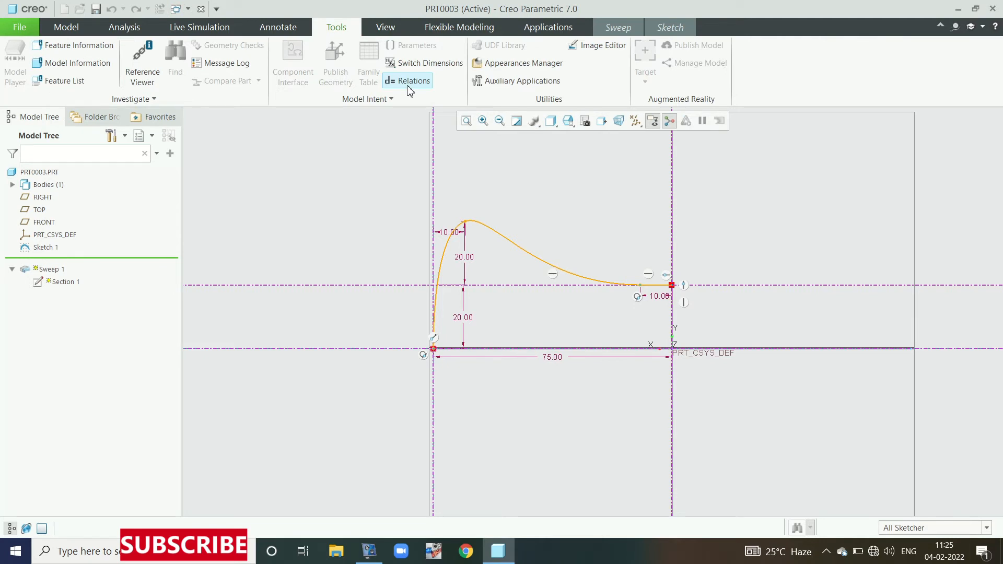
pyautogui.click(409, 82)
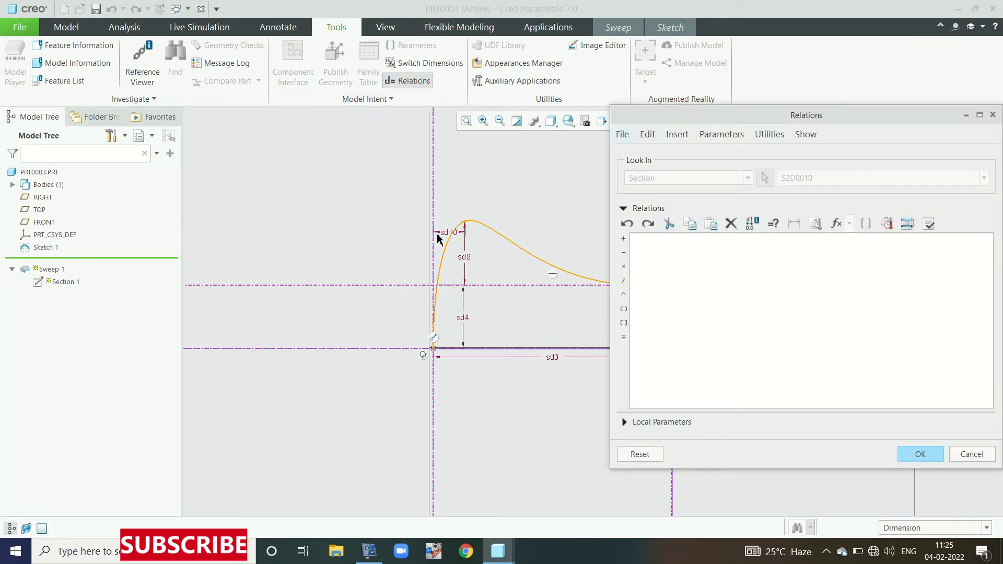
pyautogui.moveTo(778, 116); pyautogui.dragTo(778, 41)
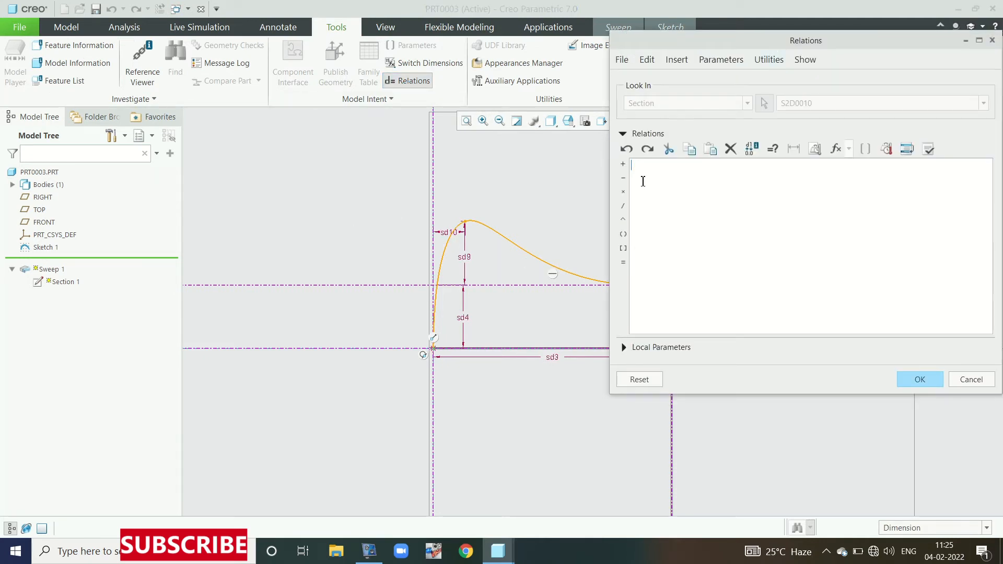
pyautogui.scroll(3, 224, 238)
pyautogui.scroll(-3, 365, 258)
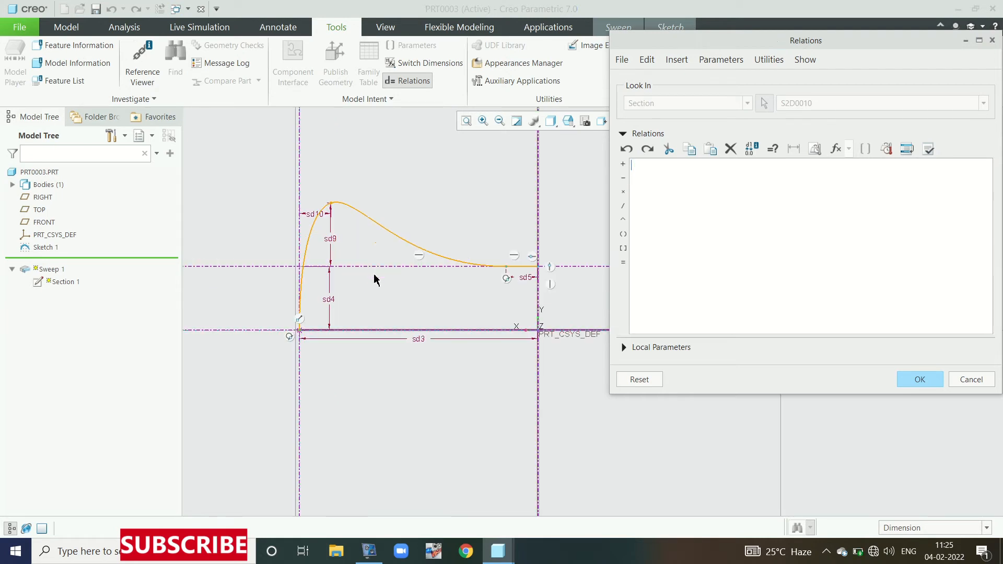
pyautogui.scroll(-1, 374, 280)
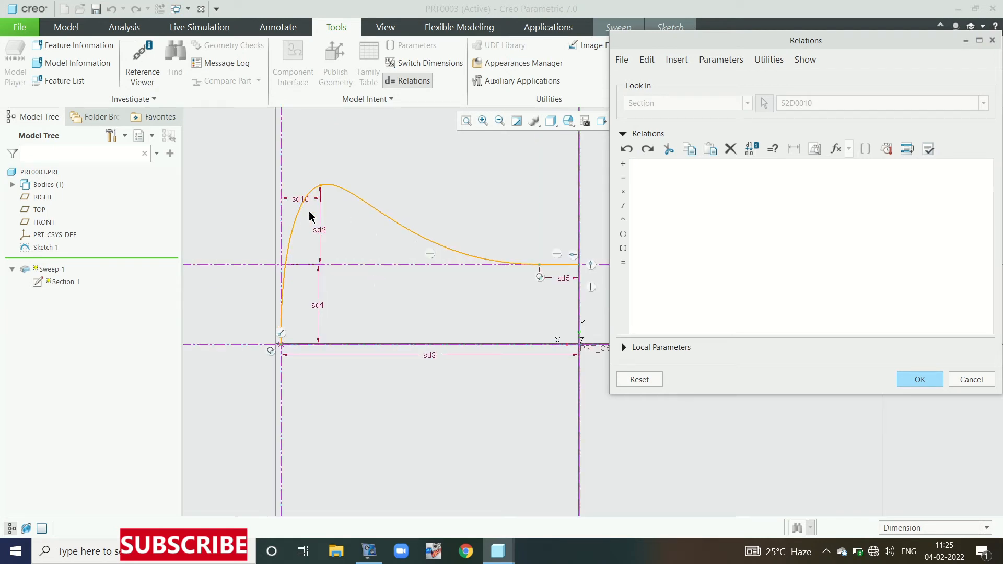
# Enter the section relations sd10=20 and sd9=20+20*sin(trajpar*360*5).
pyautogui.click(299, 199)
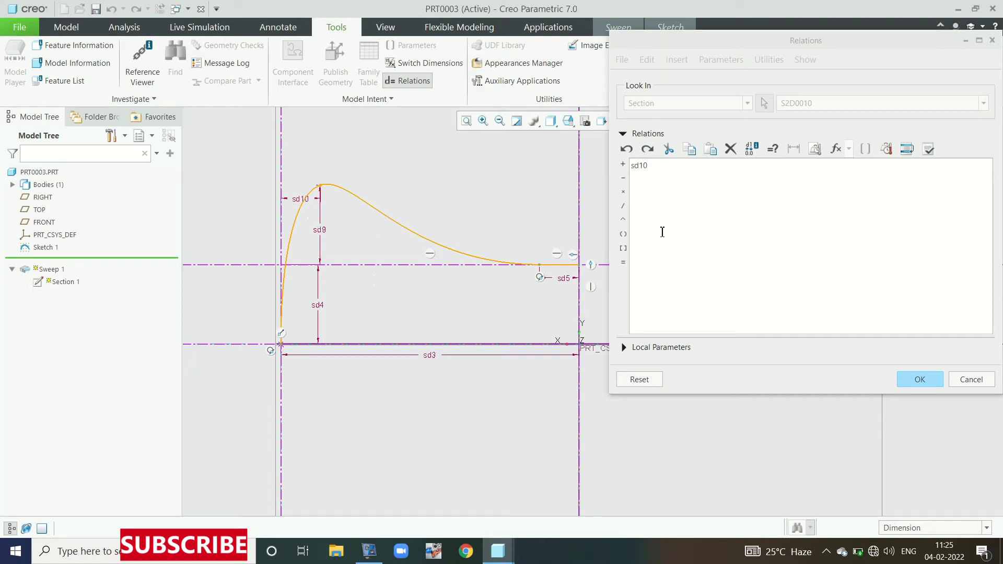
pyautogui.click(623, 262)
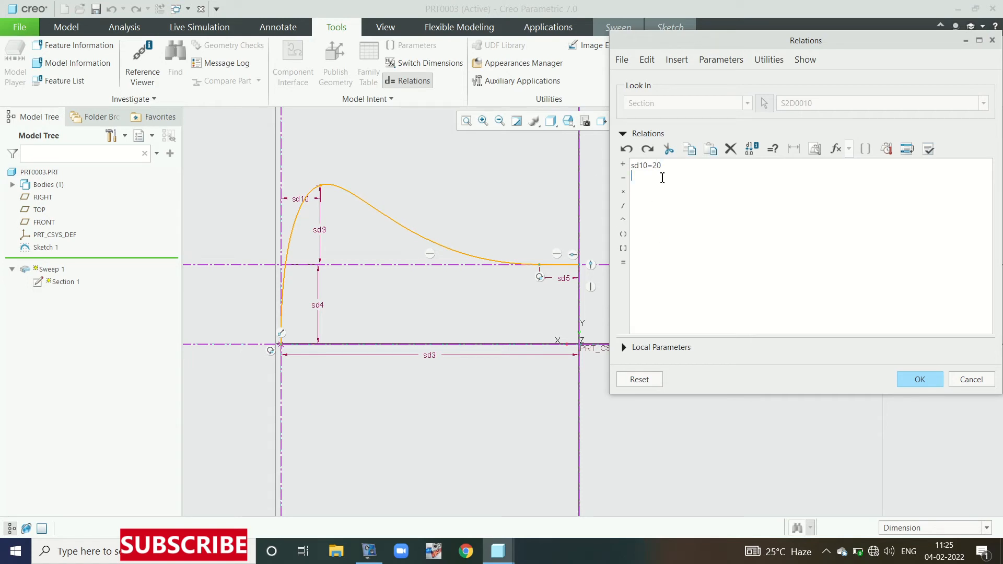
pyautogui.click(319, 230)
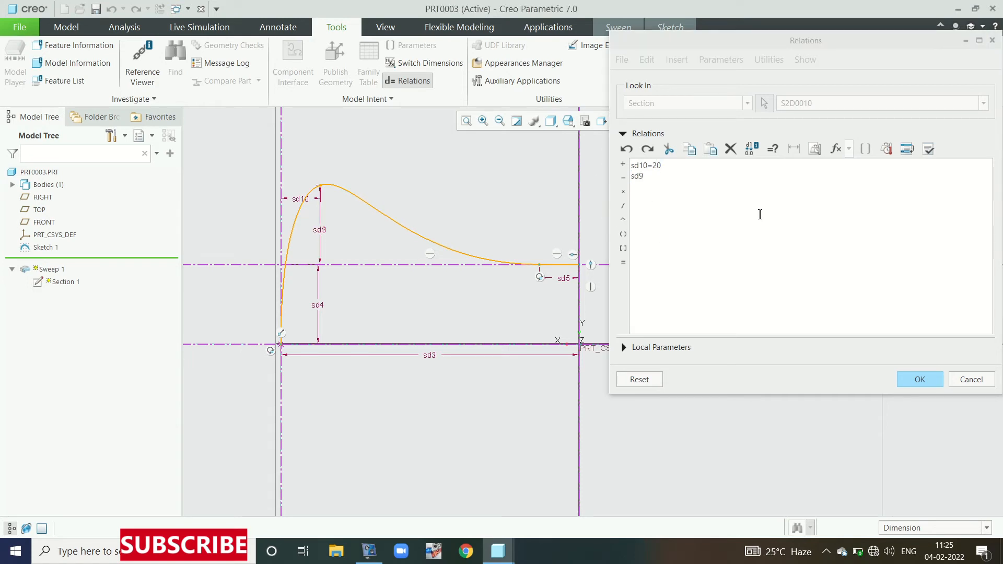
pyautogui.click(623, 262)
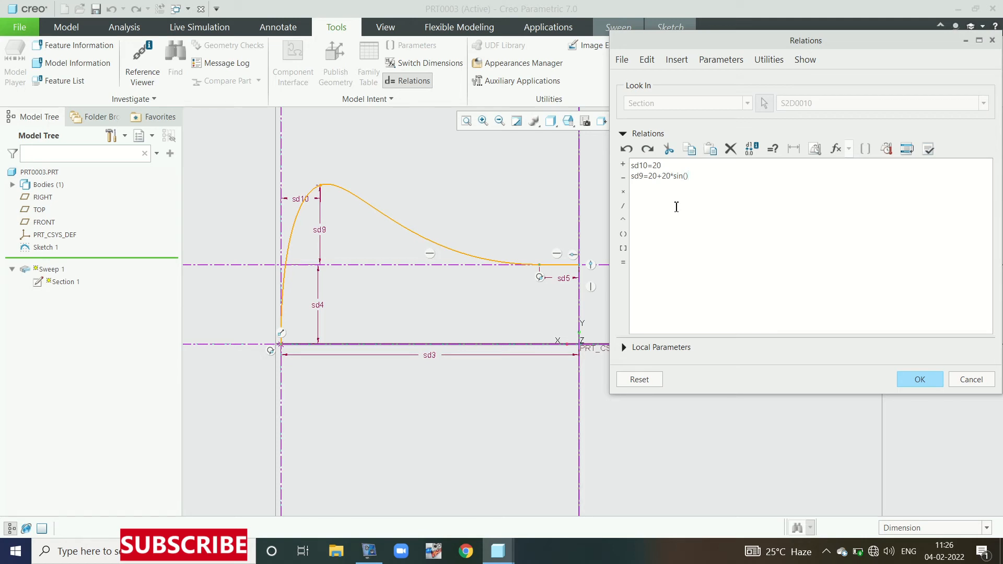
pyautogui.write('trajpar*360*5')
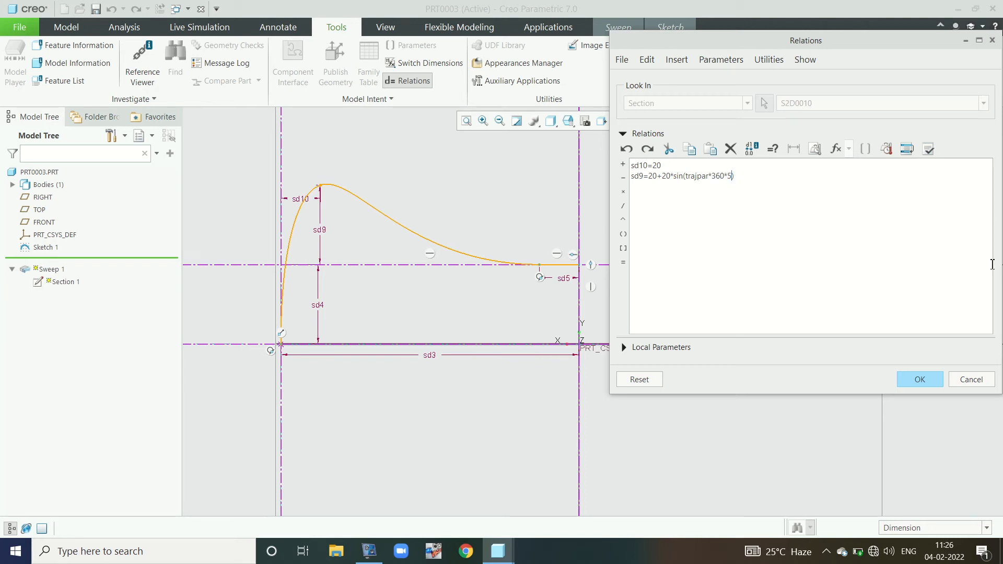
# Verify and accept the section relations and finish the section sketch.
pyautogui.click(933, 153)
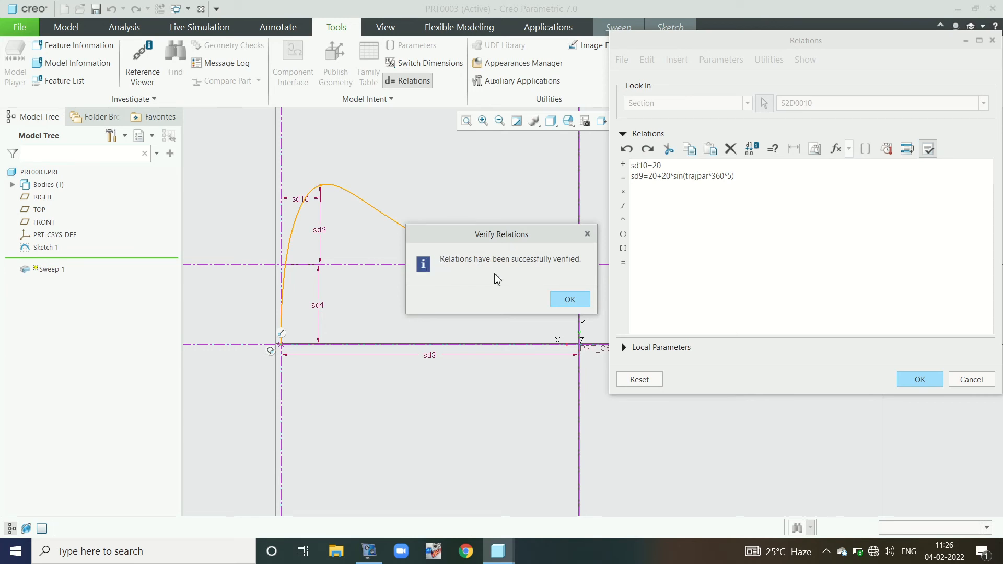
pyautogui.click(570, 300)
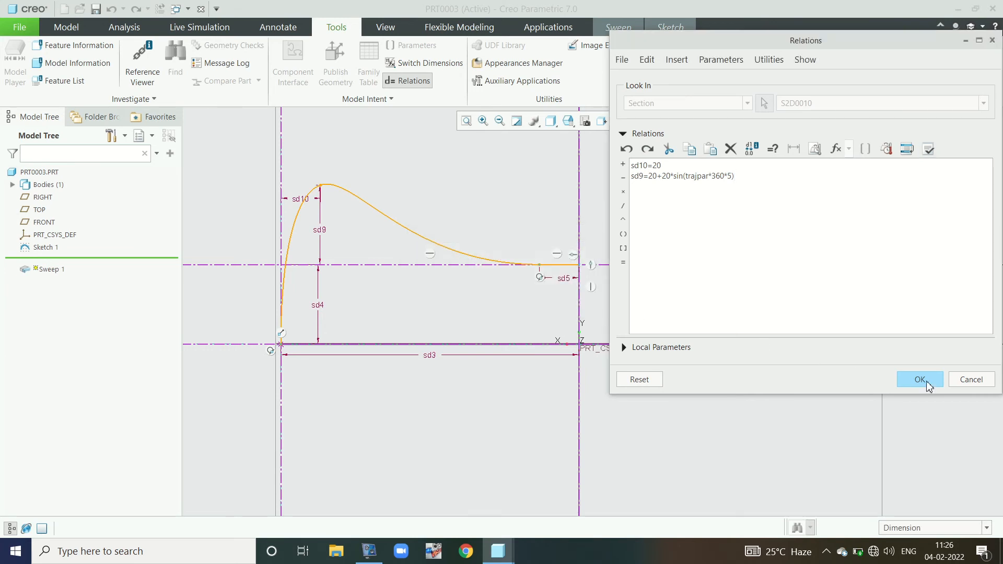
pyautogui.click(927, 383)
pyautogui.click(670, 29)
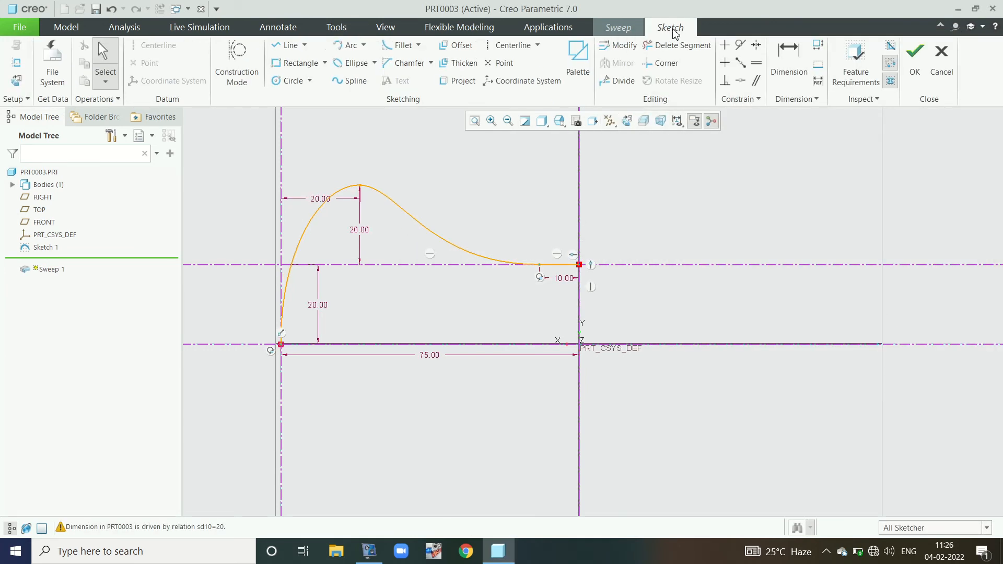
pyautogui.click(910, 60)
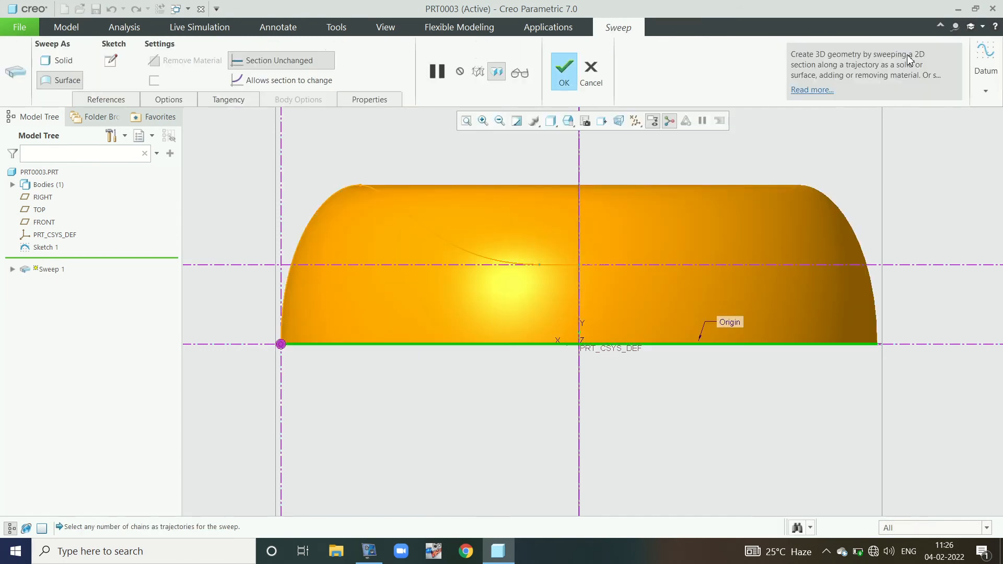
# Allow the sweep's section to change along the trajectory, preview the surface and complete the feature.
pyautogui.click(298, 83)
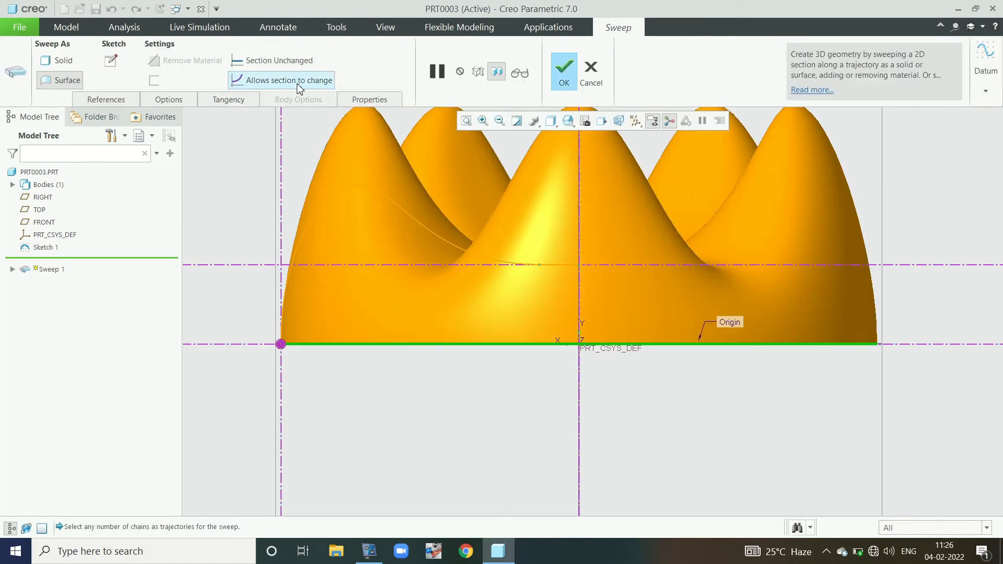
pyautogui.scroll(-2, 581, 239)
pyautogui.moveTo(618, 202)
pyautogui.mouseDown(button='middle')
pyautogui.moveTo(621, 308)
pyautogui.moveTo(577, 291)
pyautogui.moveTo(629, 266)
pyautogui.moveTo(616, 204)
pyautogui.mouseUp(button='middle')
pyautogui.click(513, 77)
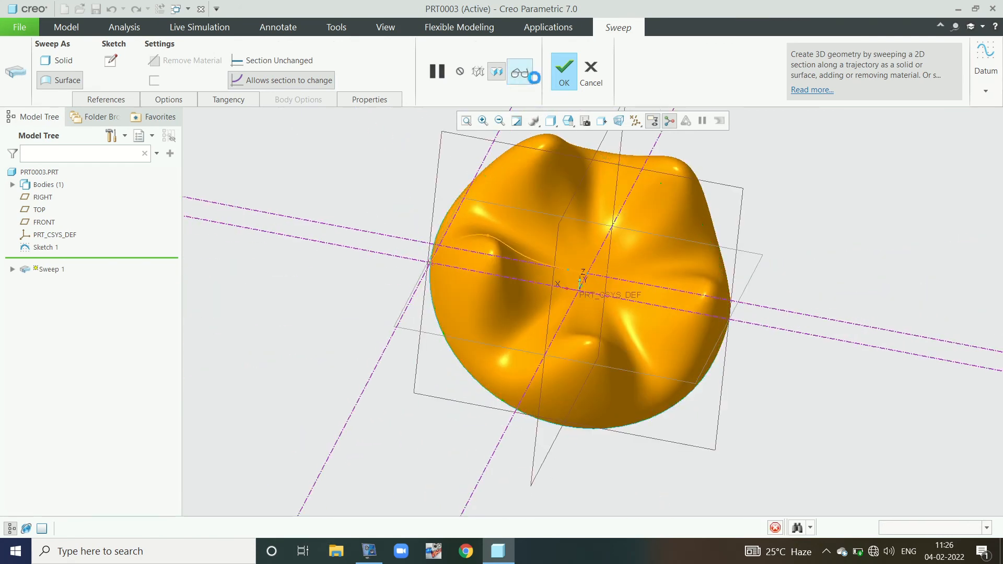
pyautogui.click(563, 76)
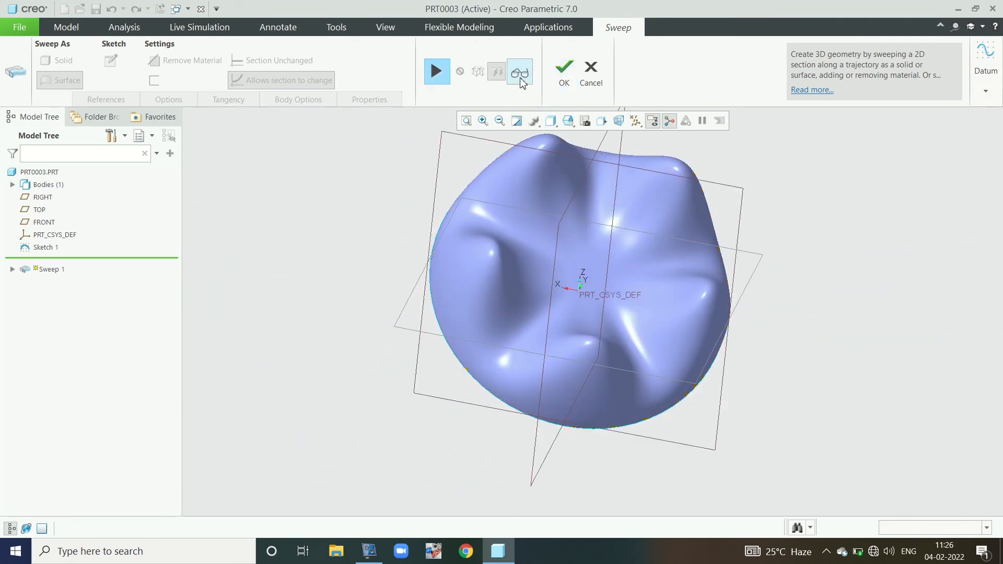
pyautogui.click(567, 74)
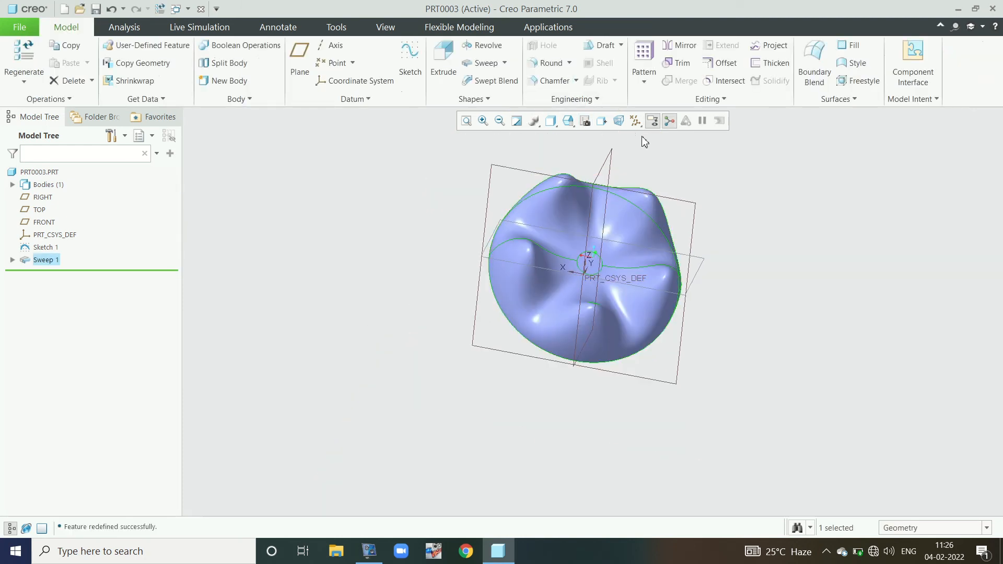
# Hide all datum display entities in the model view and clear the sweep selection.
pyautogui.click(635, 121)
pyautogui.click(643, 137)
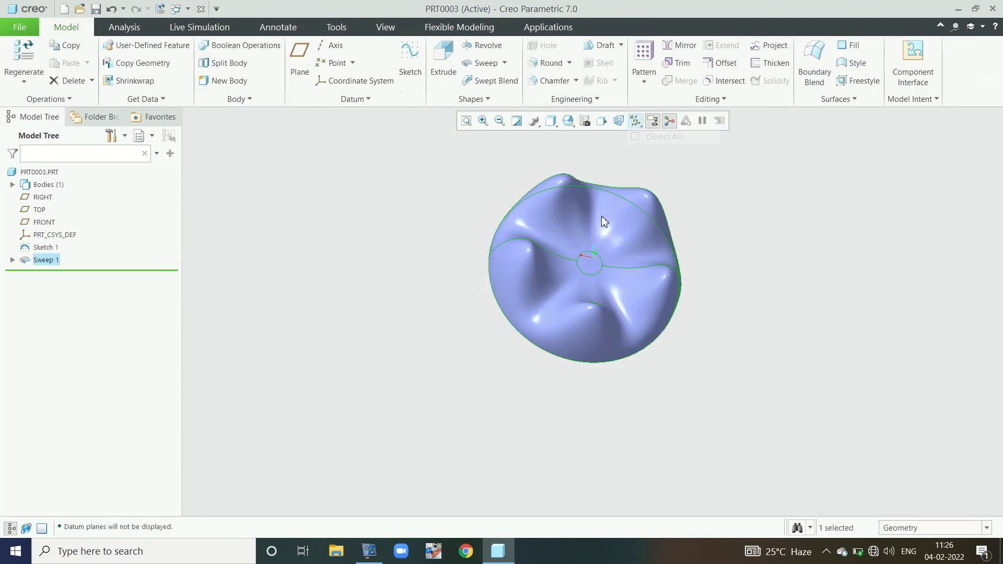
pyautogui.click(723, 181)
# Examine the finished wavy swept surface from its underside and from the side.
pyautogui.moveTo(722, 181); pyautogui.dragTo(685, 330, button='middle')
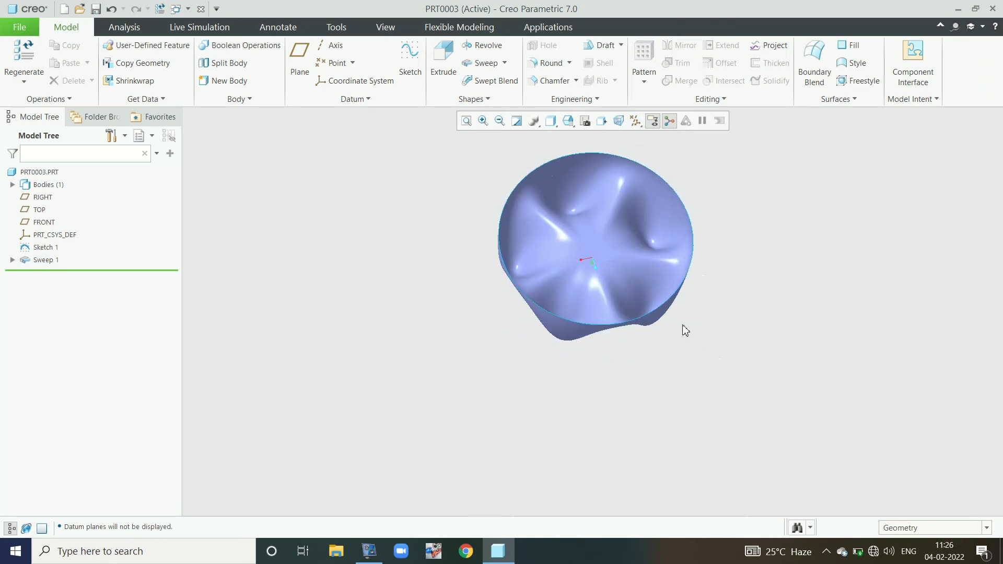
pyautogui.scroll(2, 551, 386)
pyautogui.scroll(-3, 623, 280)
pyautogui.scroll(1, 520, 362)
pyautogui.scroll(-2, 523, 362)
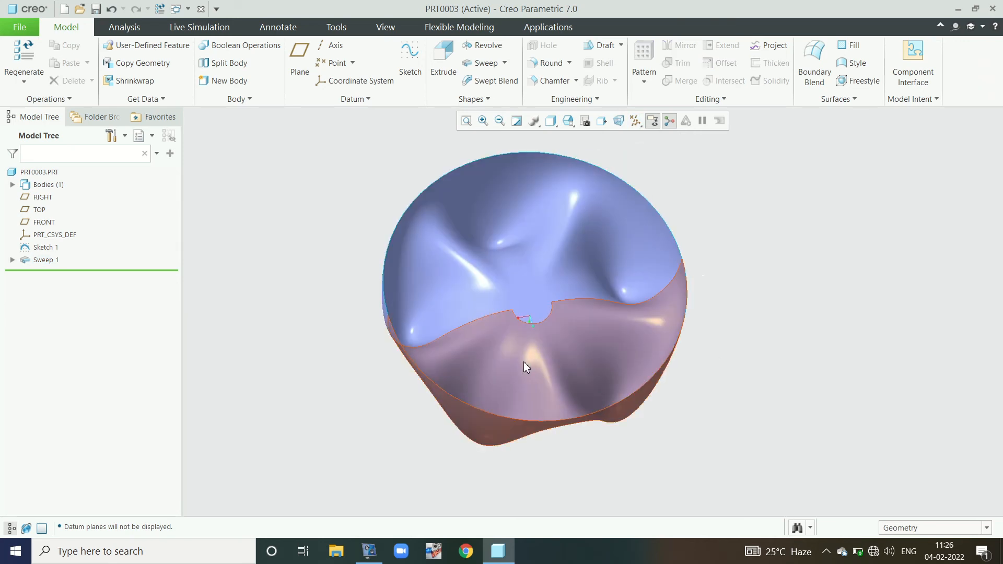
pyautogui.moveTo(523, 361)
pyautogui.mouseDown(button='middle')
pyautogui.moveTo(609, 331)
pyautogui.moveTo(663, 251)
pyautogui.moveTo(647, 209)
pyautogui.moveTo(662, 195)
pyautogui.moveTo(700, 253)
pyautogui.moveTo(618, 315)
pyautogui.moveTo(557, 316)
pyautogui.moveTo(559, 180)
pyautogui.mouseUp(button='middle')
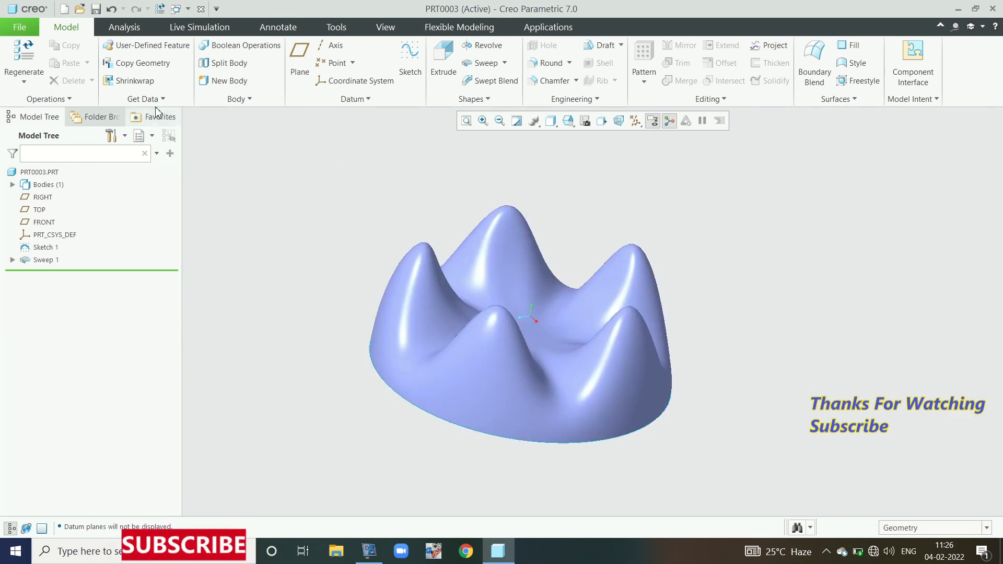
# Open the sweep's definition, check the relations at part level and close the relations editor.
pyautogui.rightClick(45, 261)
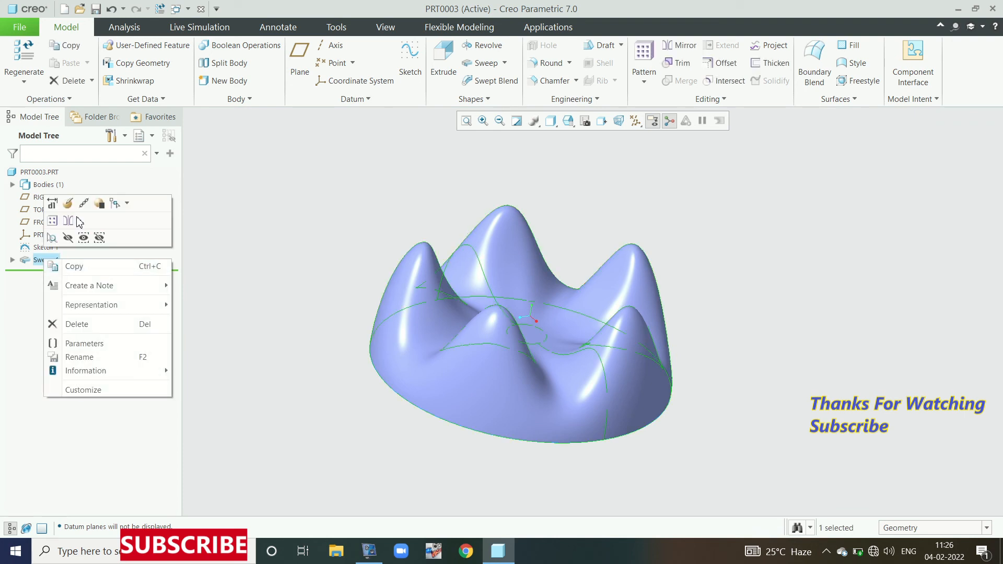
pyautogui.click(69, 204)
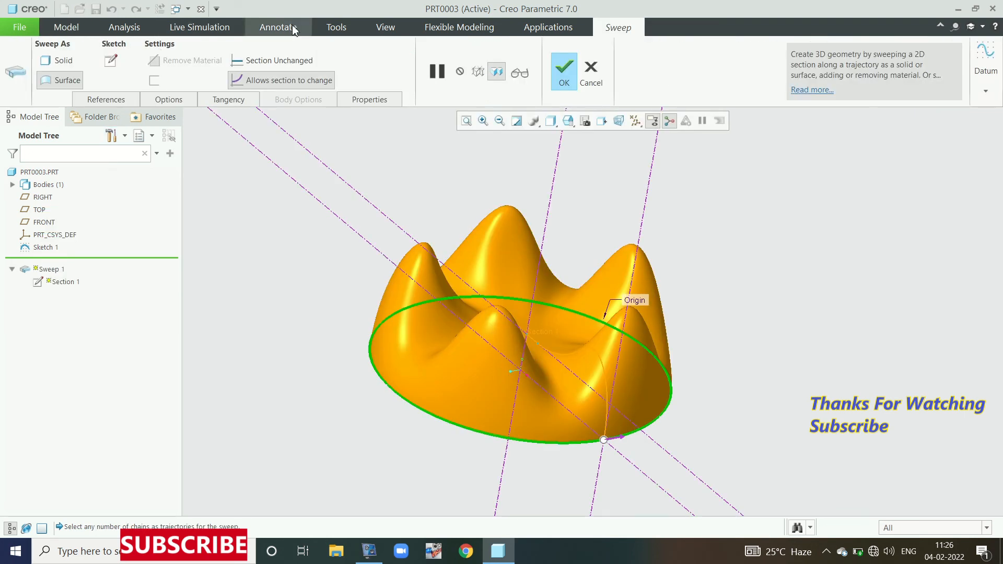
pyautogui.click(337, 29)
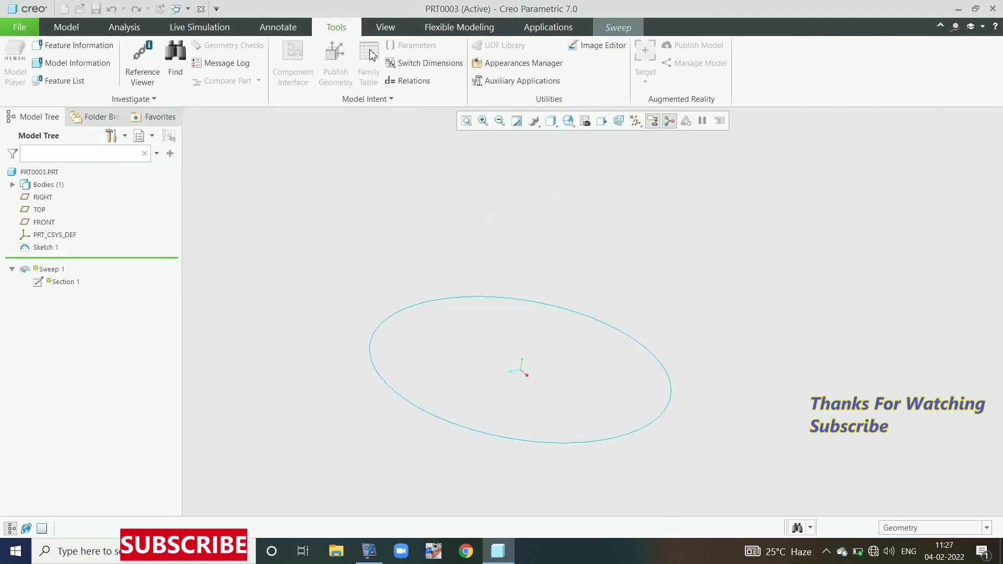
pyautogui.click(410, 81)
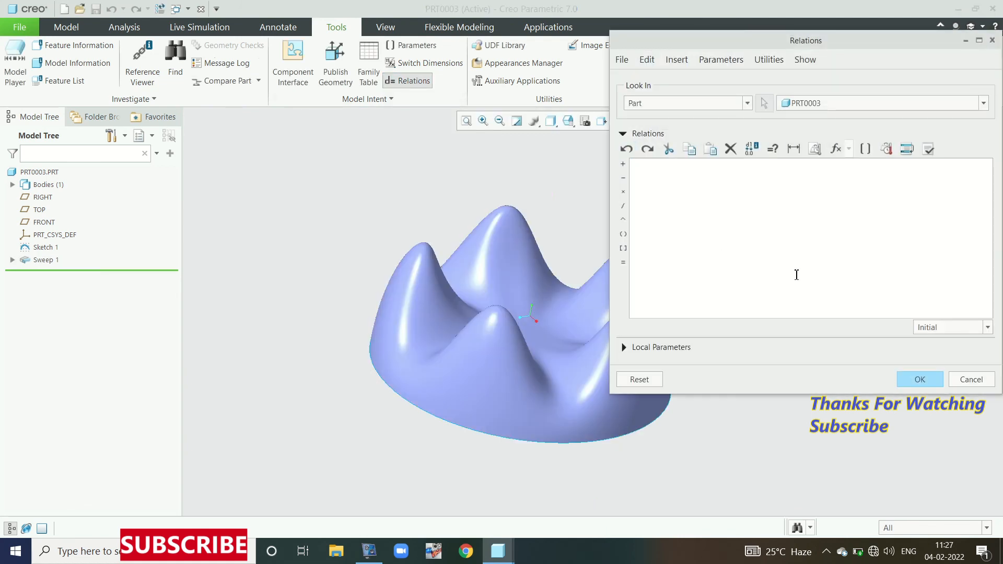
pyautogui.click(908, 381)
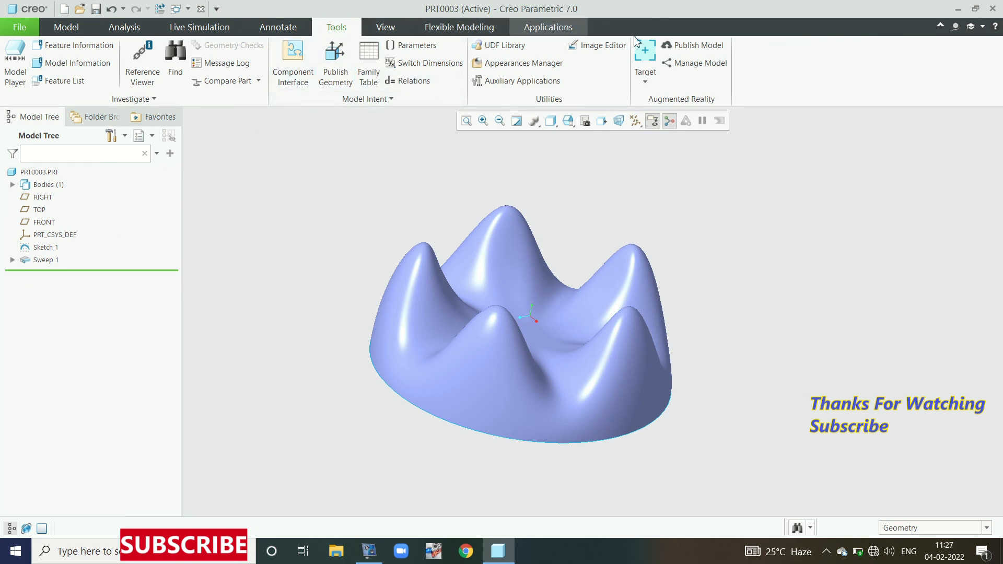
# Reopen the sweep's definition and review its trajectory references and section plane control.
pyautogui.click(46, 261)
pyautogui.click(75, 190)
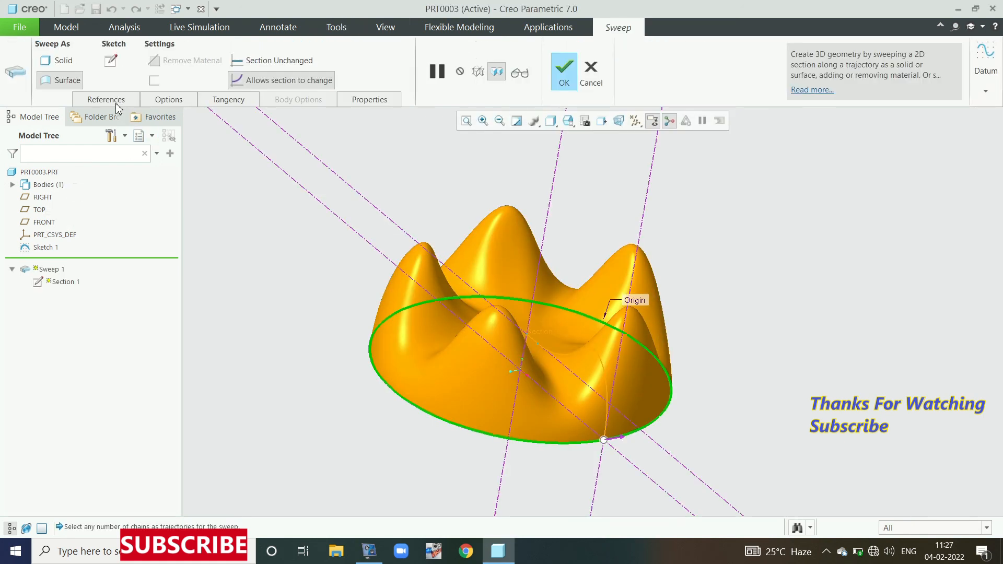
pyautogui.click(115, 100)
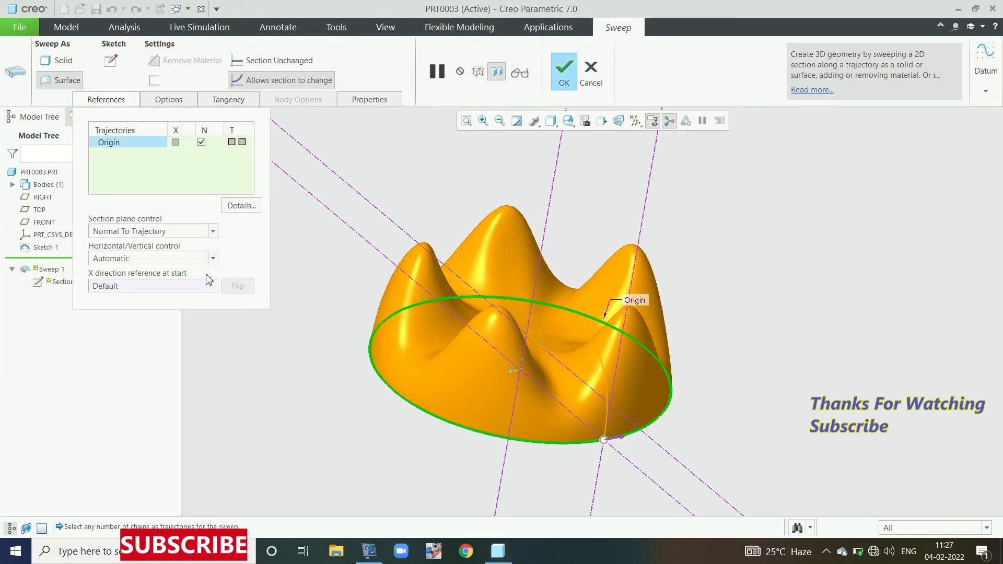